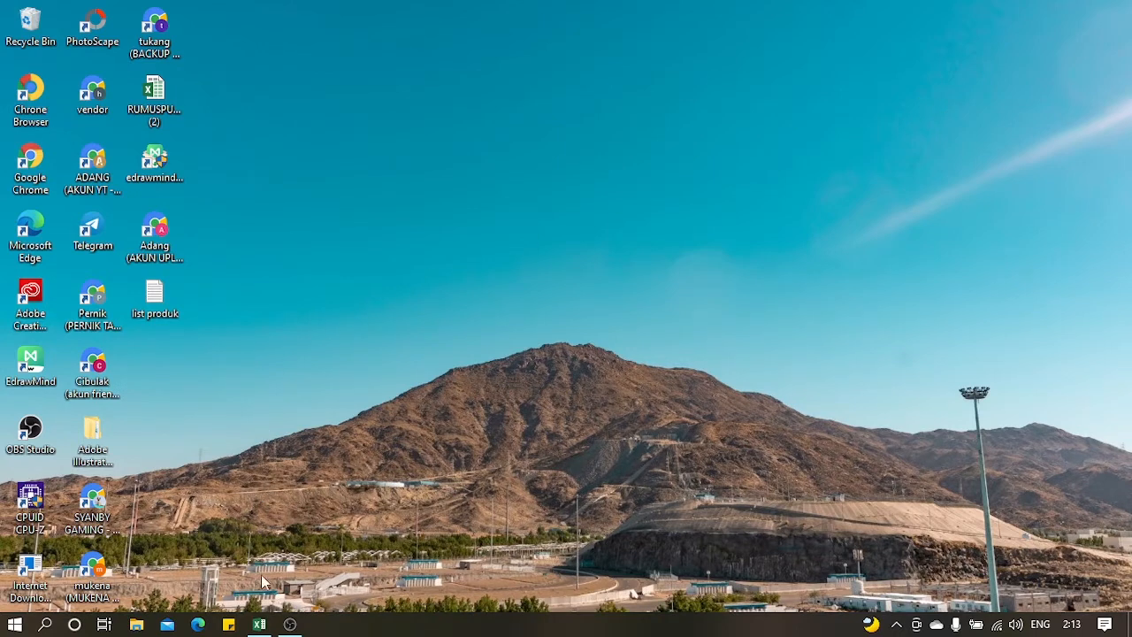
Switch to the ARUS KAS workbook in Excel and review the report's column headers from BULAN through LABA BERSIH / NET PROFIT
left_click(259, 623)
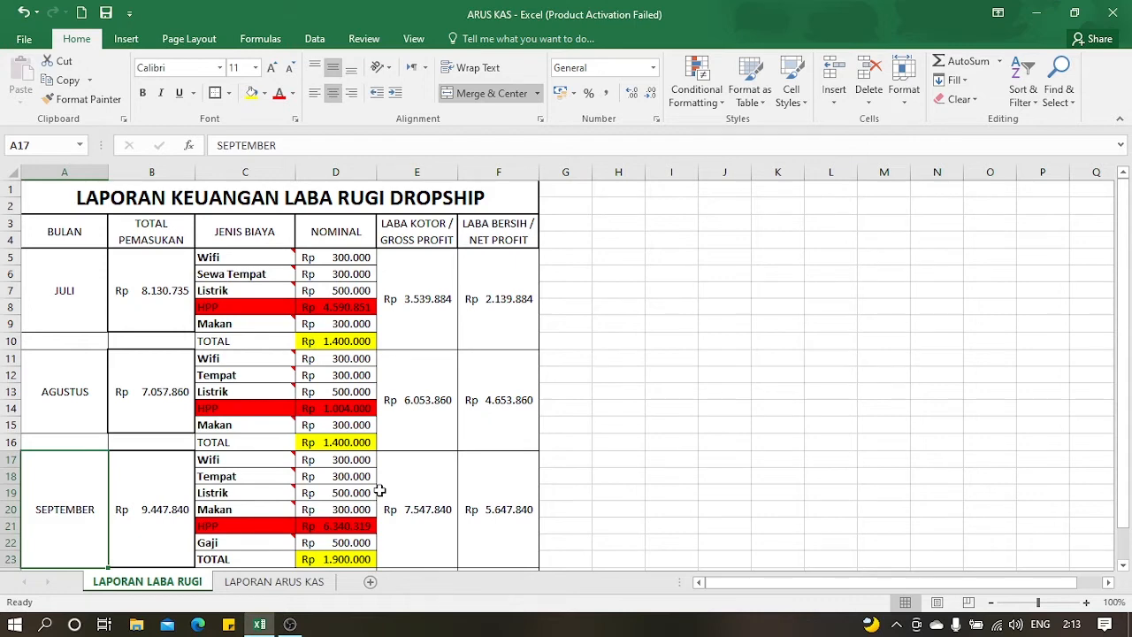
left_click(71, 238)
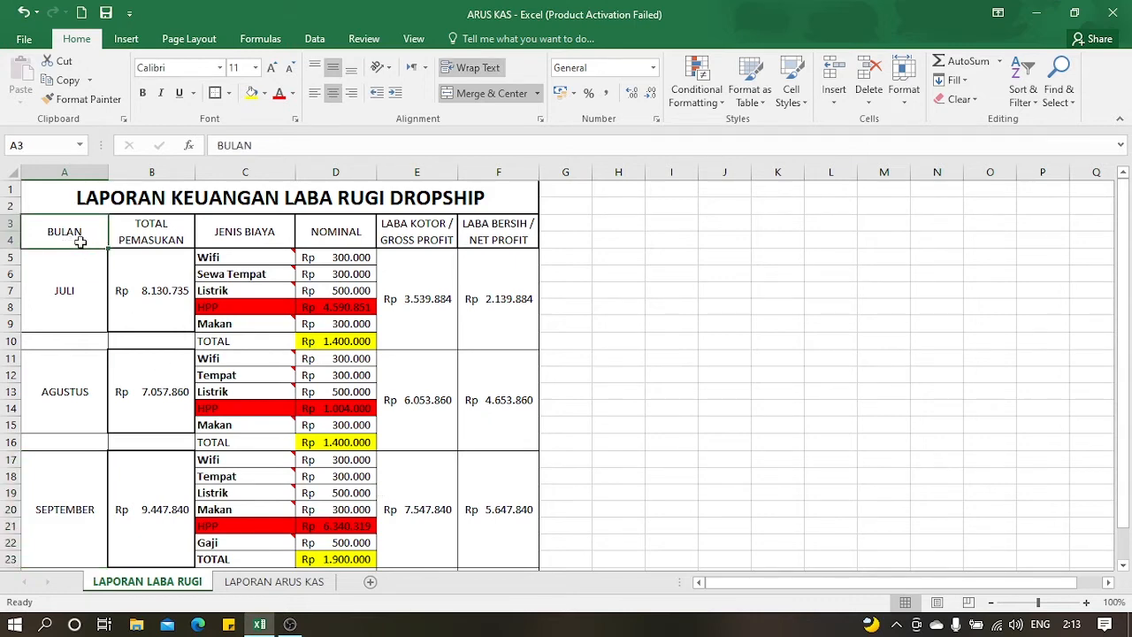
left_click(160, 239)
left_click(250, 236)
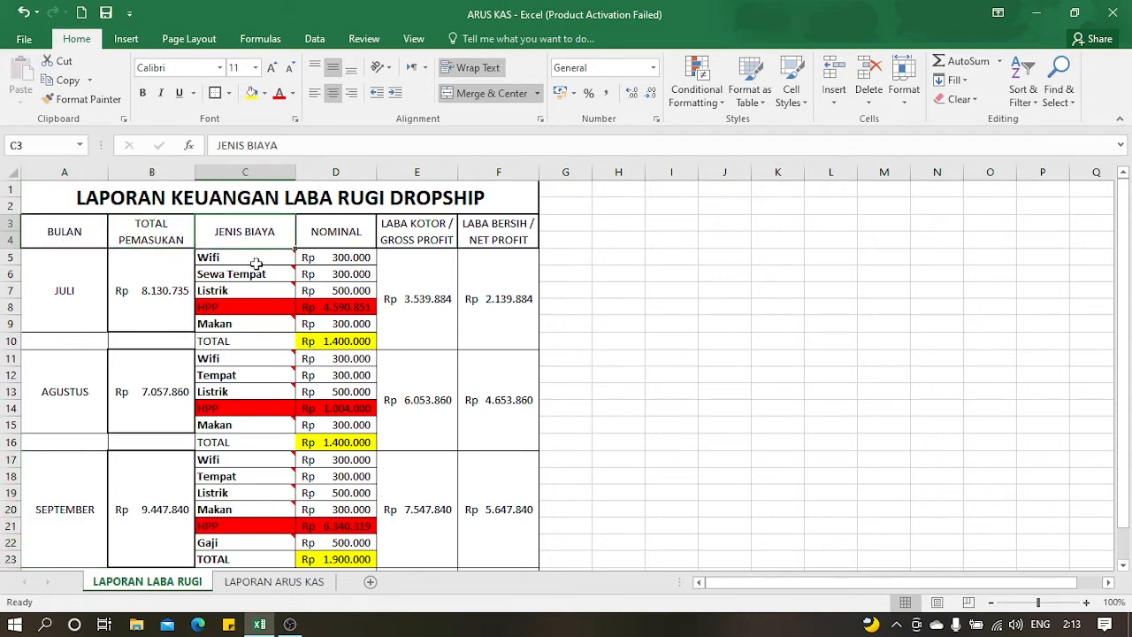
left_click(339, 233)
left_click(422, 234)
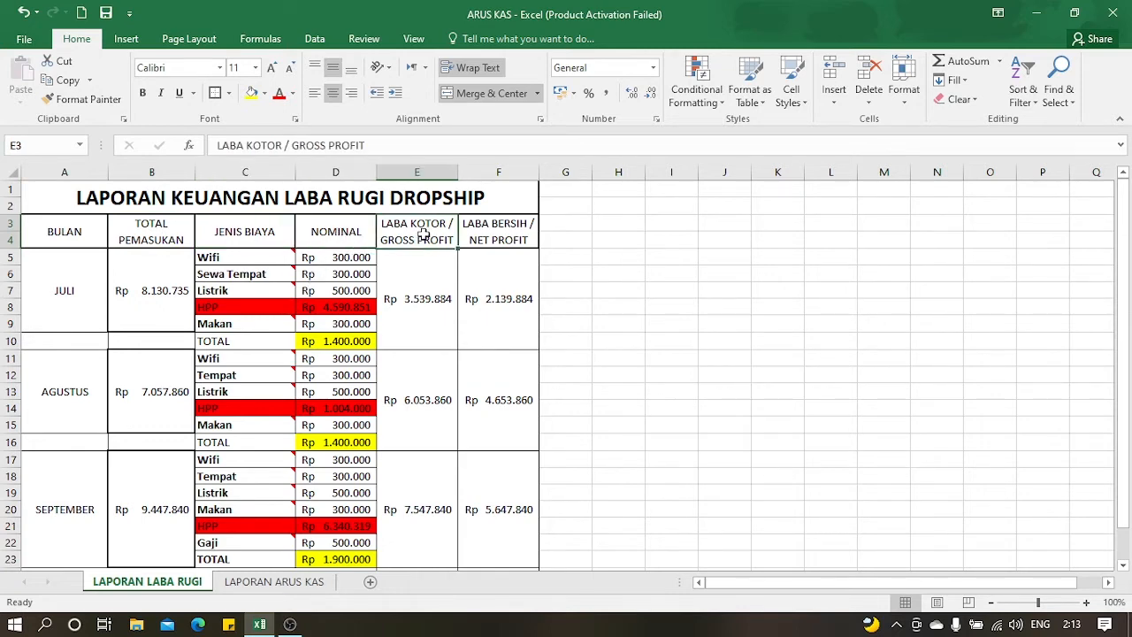
left_click(488, 238)
Examine the BULAN column with its JULI entry and July's total income in B5
left_click(39, 242)
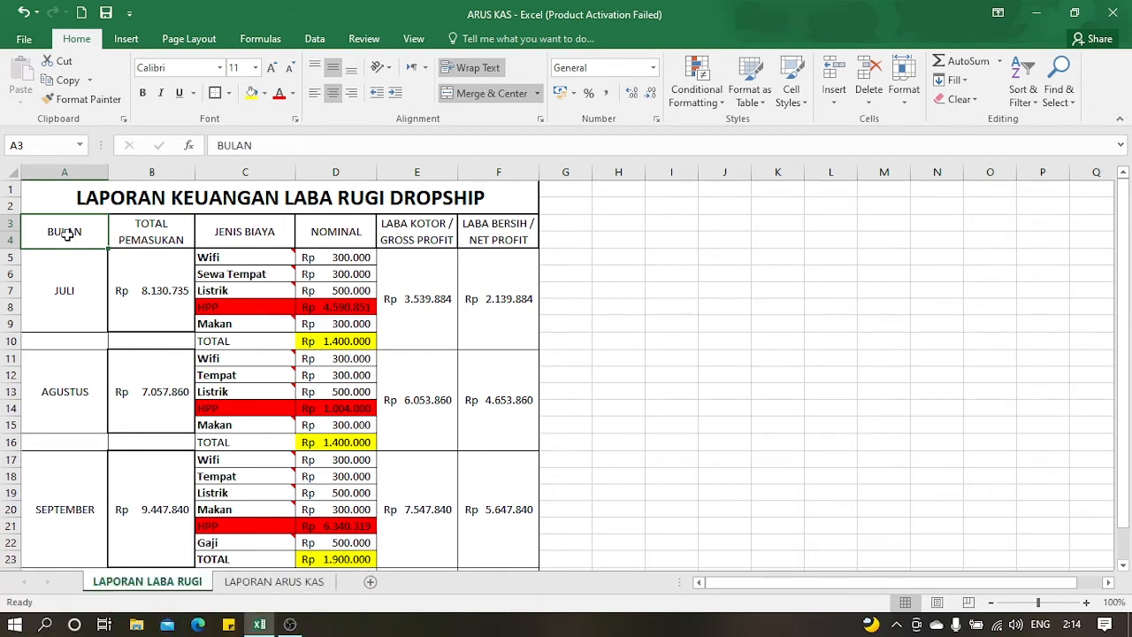
left_click(77, 287)
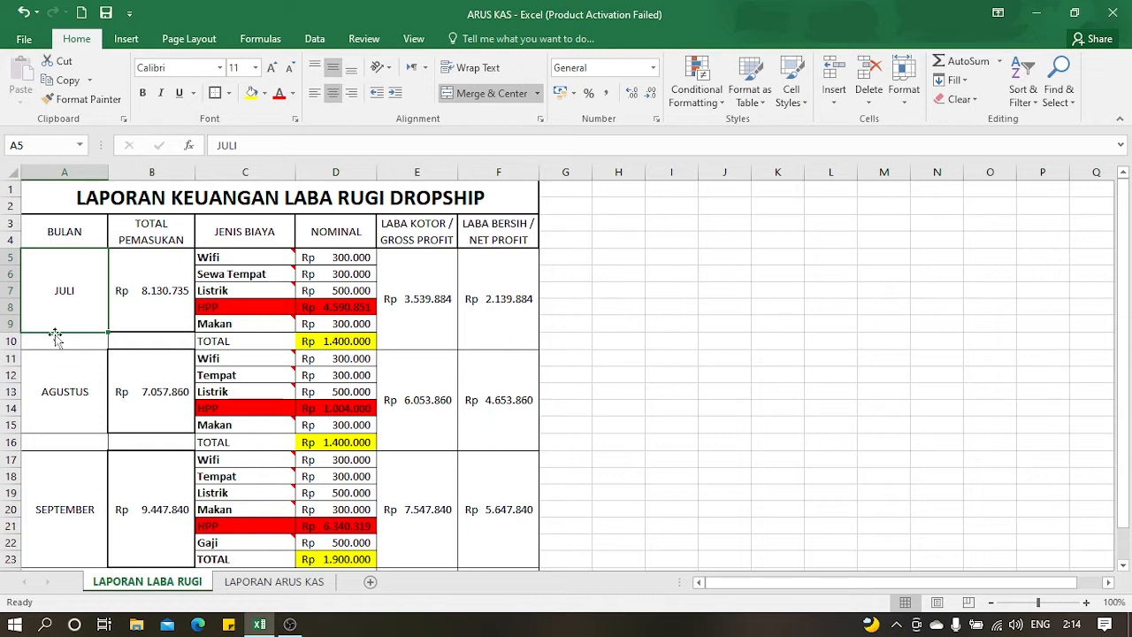
left_click(73, 172)
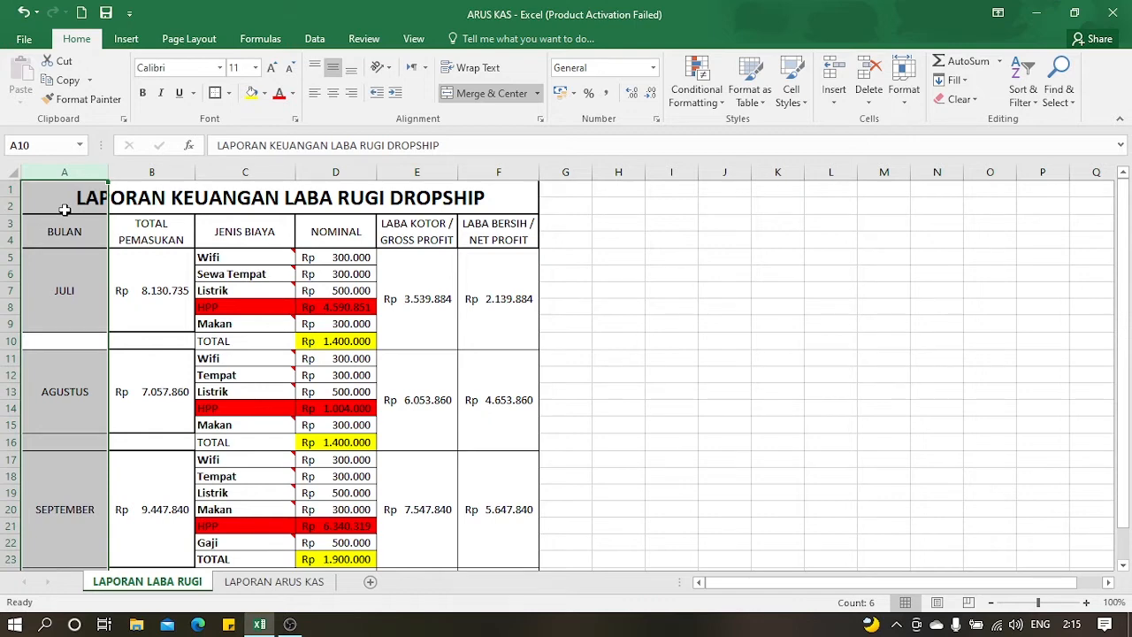
left_click(152, 278)
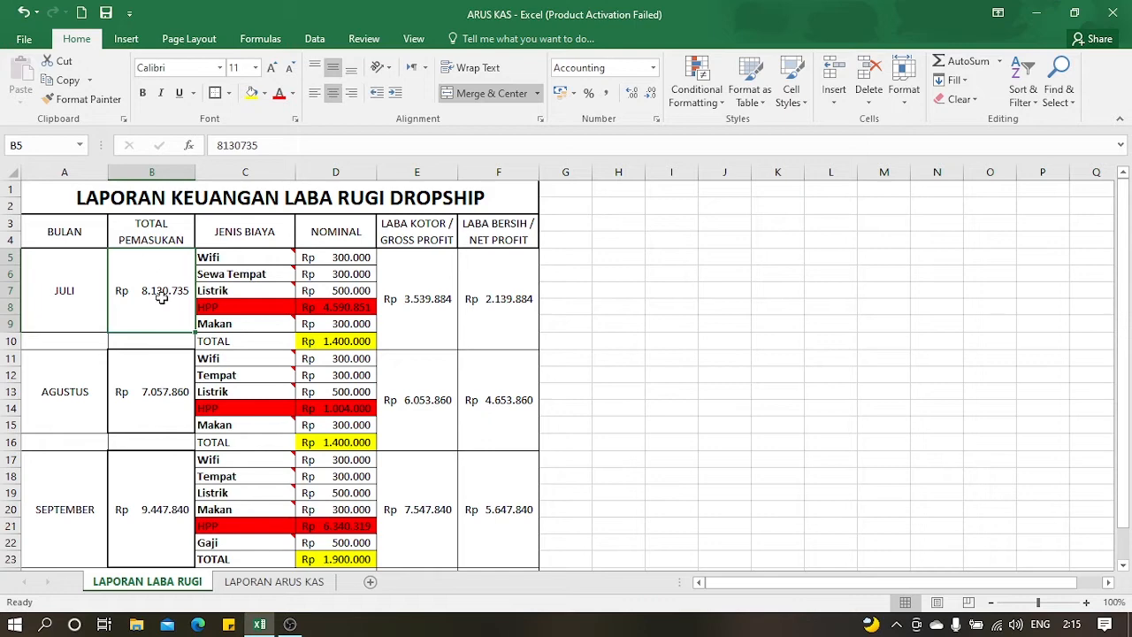
Review July's cost types under JENIS BIAYA, from Wifi to Makan, including the Sewa Tempat comment and the HPP row
left_click(216, 235)
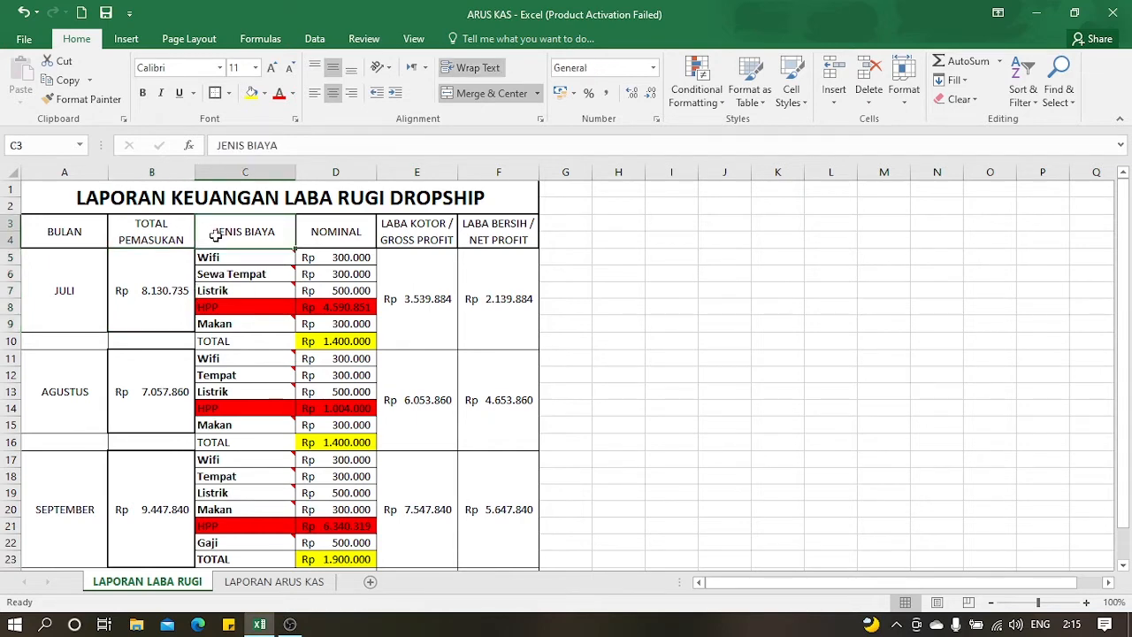
left_click(232, 258)
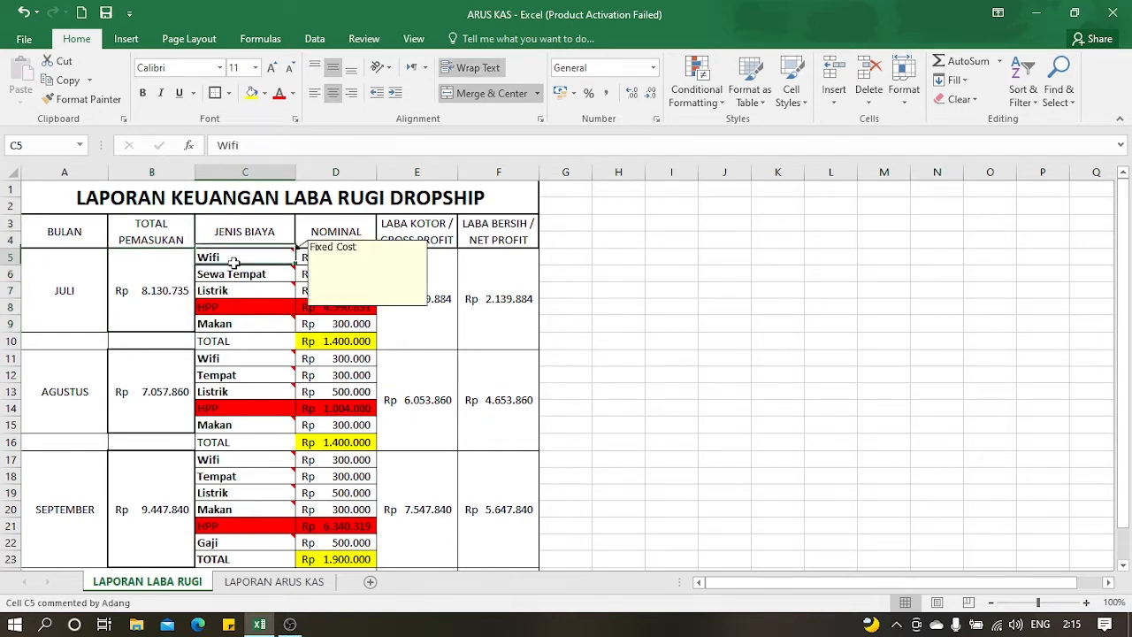
left_click(224, 276)
left_click(220, 293)
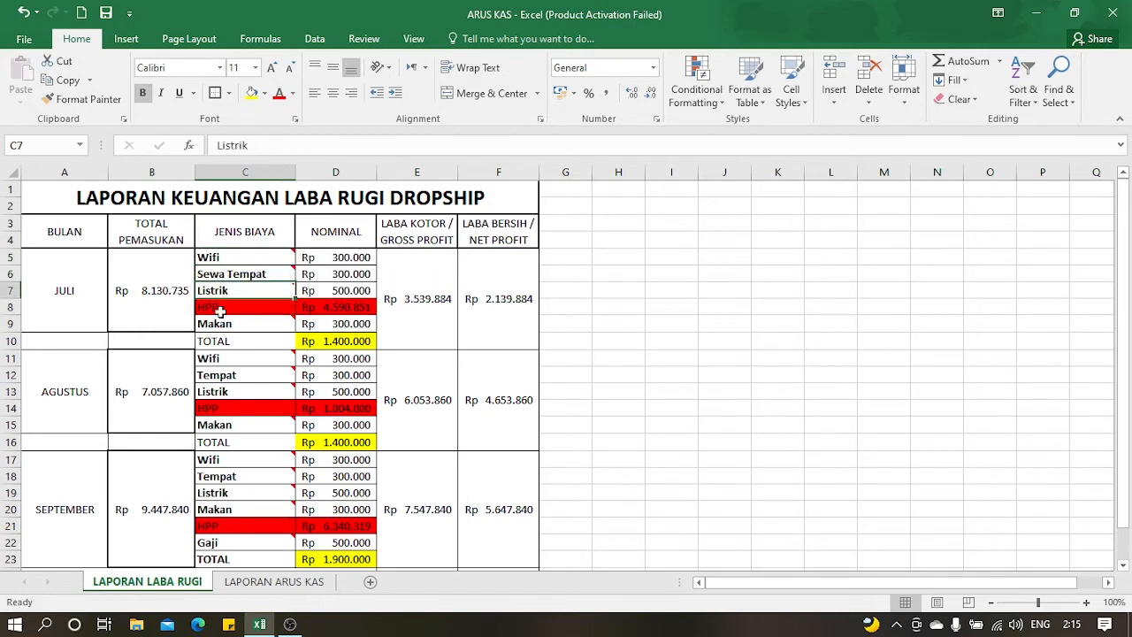
left_click(221, 324)
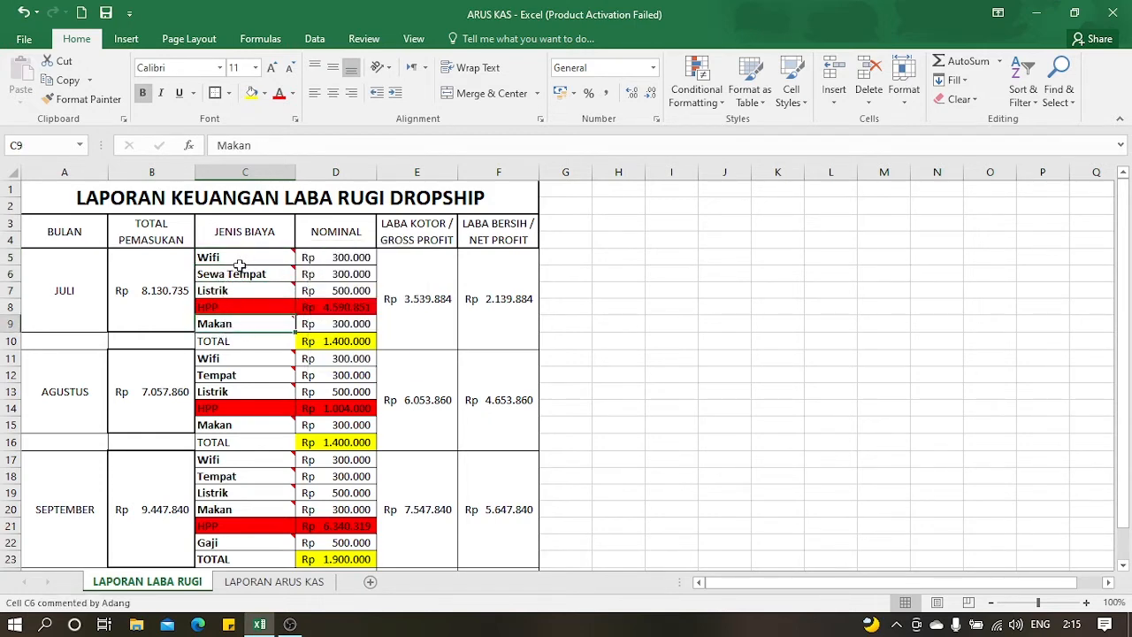
mouse_move(240, 265)
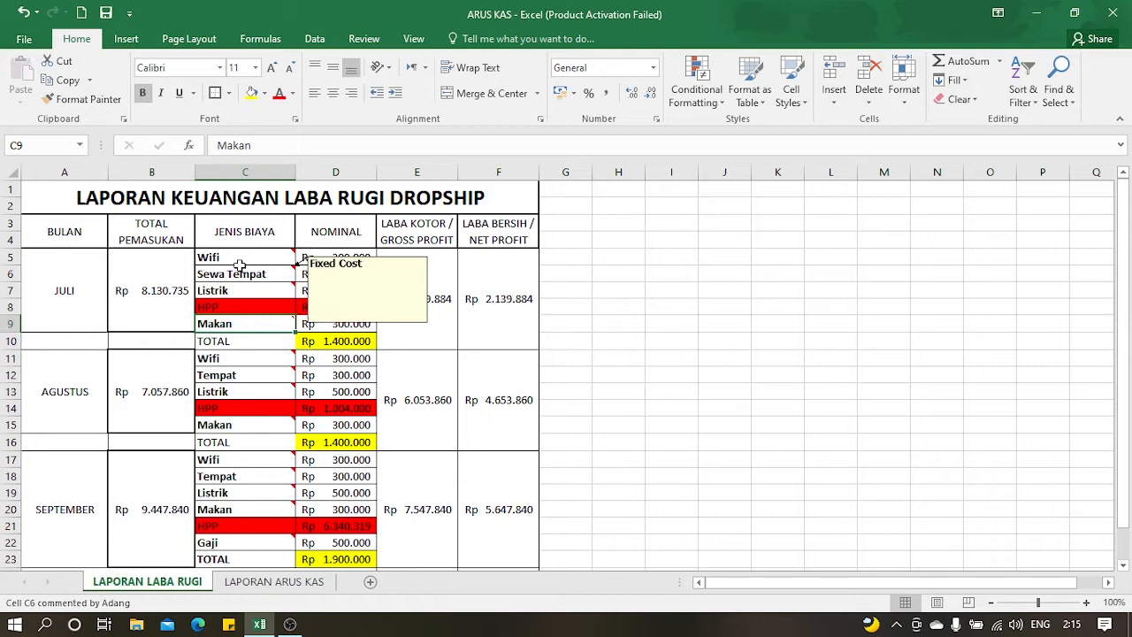
left_click(228, 307)
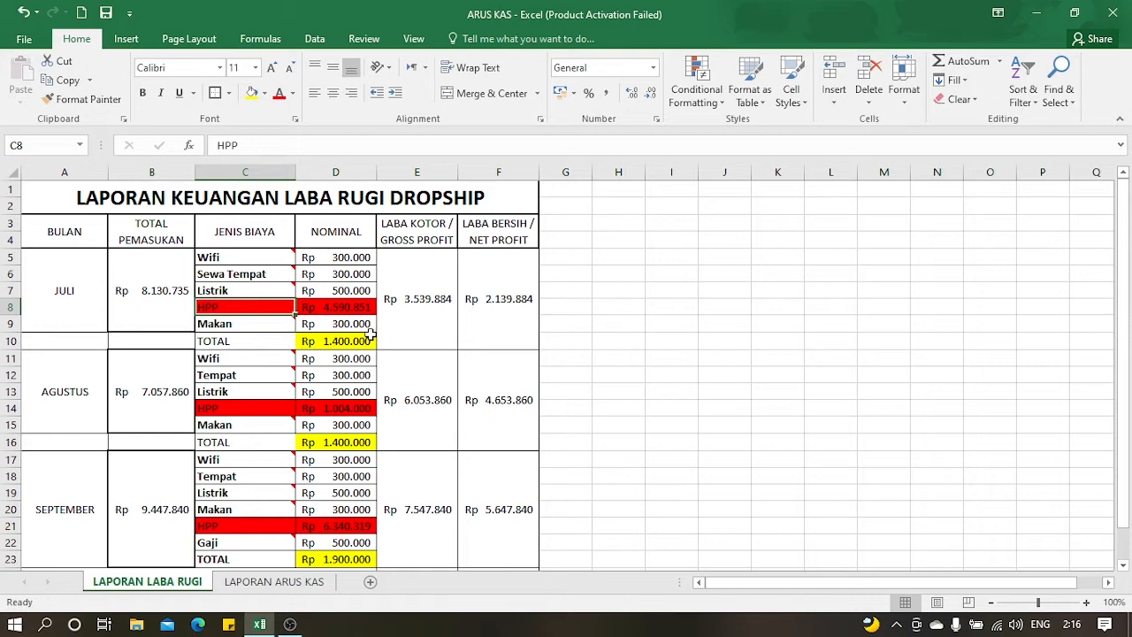
Inspect July's HPP row and its amount in D8 alongside the gross profit formula in E5
left_click(414, 309)
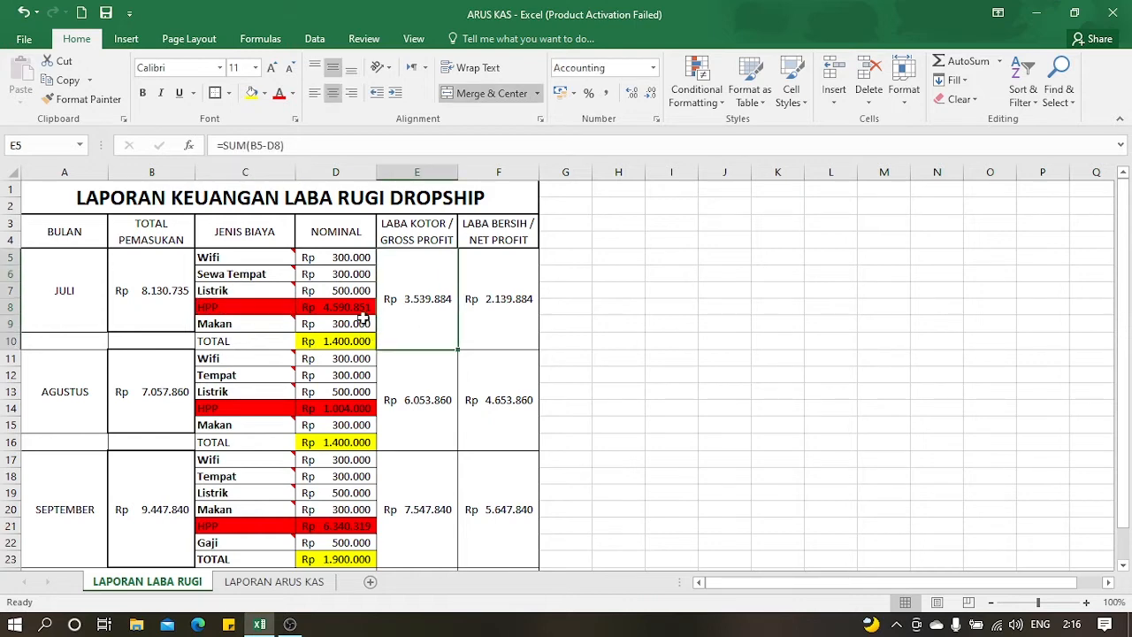
left_click(327, 295)
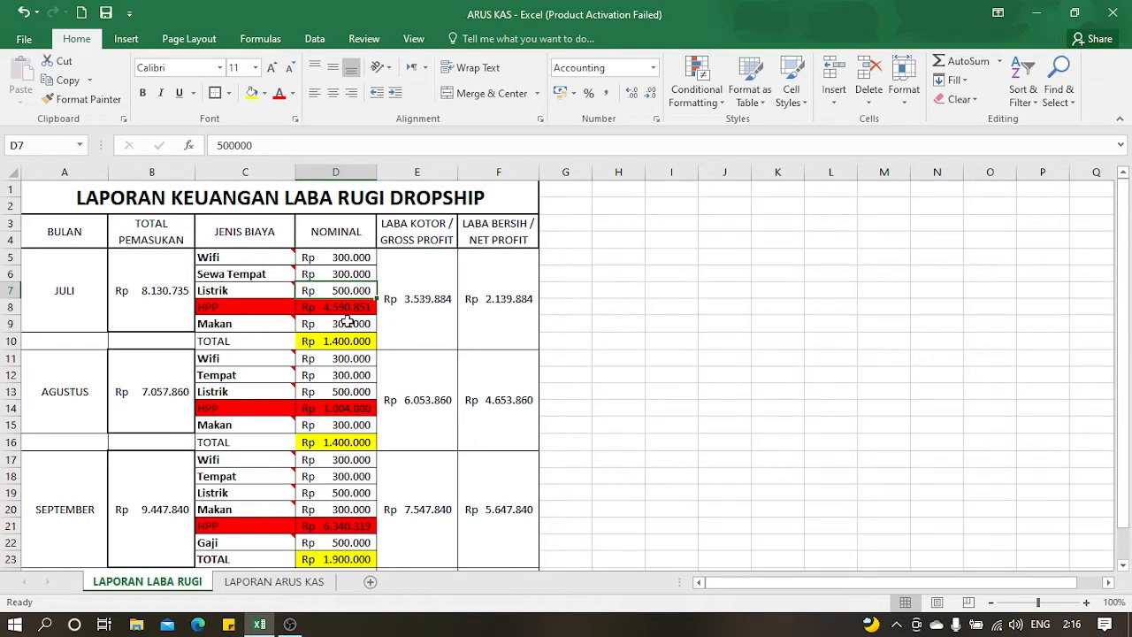
left_click(348, 307)
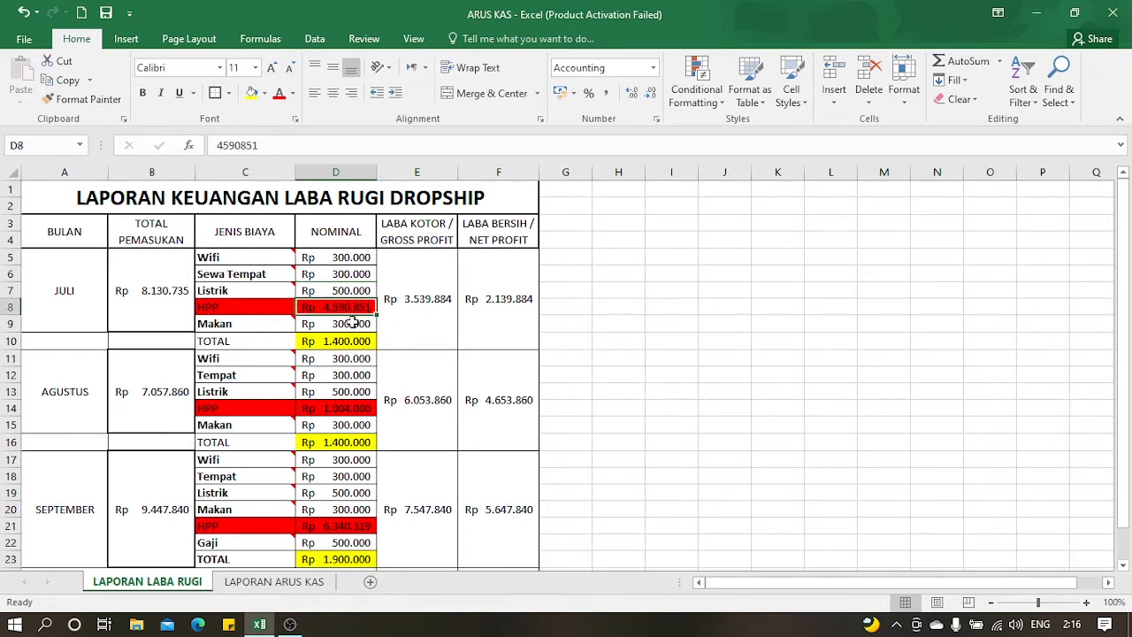
left_click(222, 307)
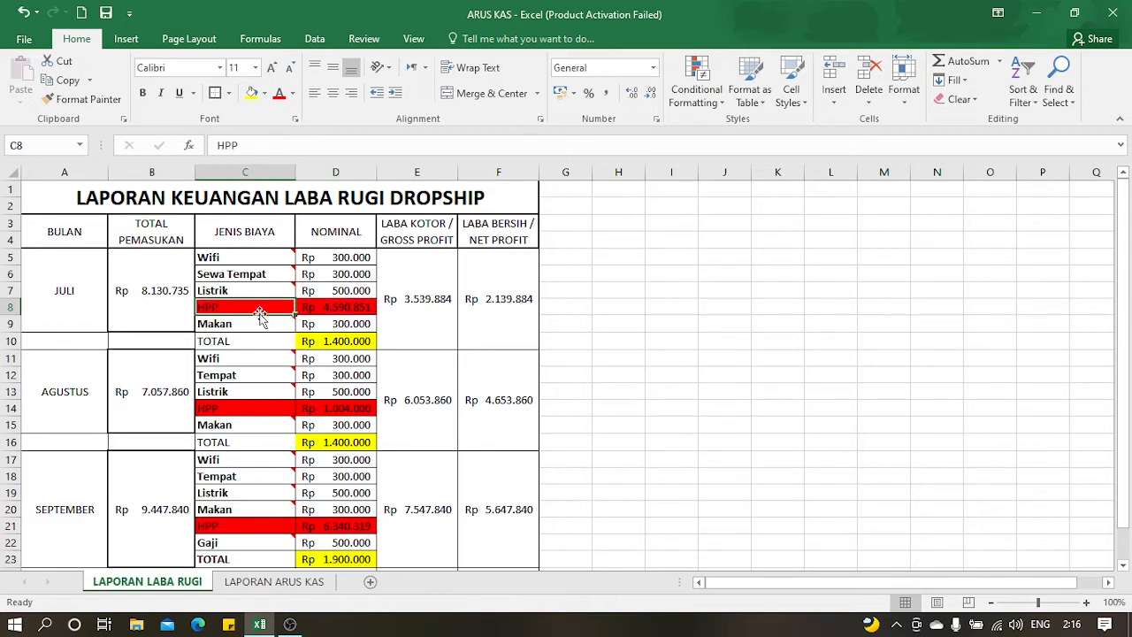
left_click(351, 310)
left_click(287, 310)
mouse_move(291, 319)
Review July's amounts for Wifi, Sewa Tempat, Listrik and Makan, and check the TOTAL formula in D10
left_click_drag(336, 258, 336, 273)
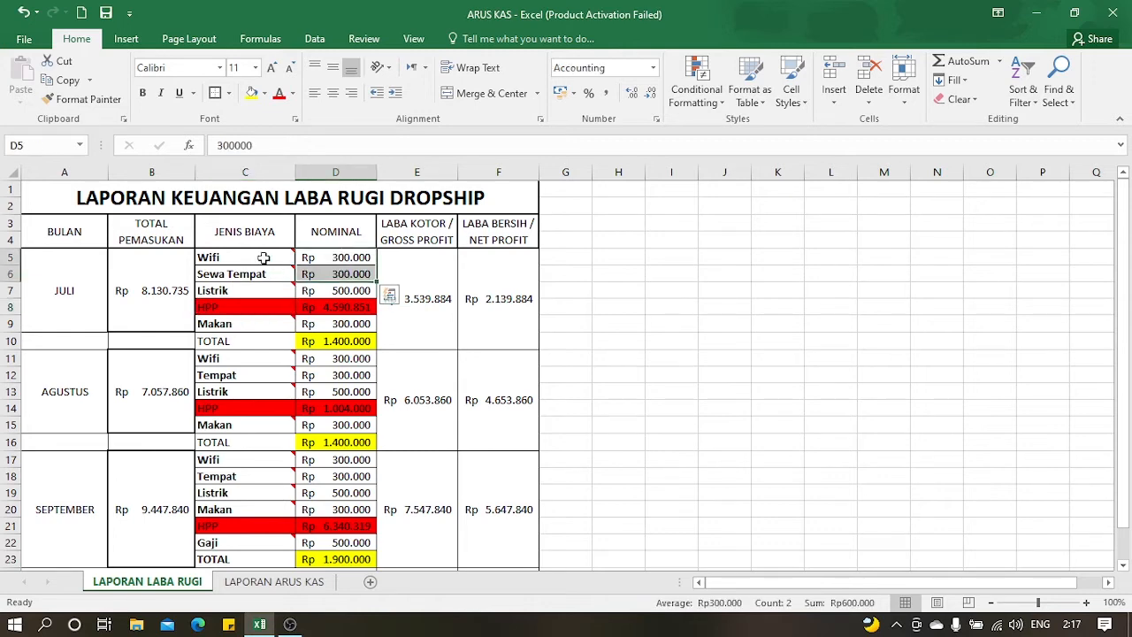
left_click(347, 258)
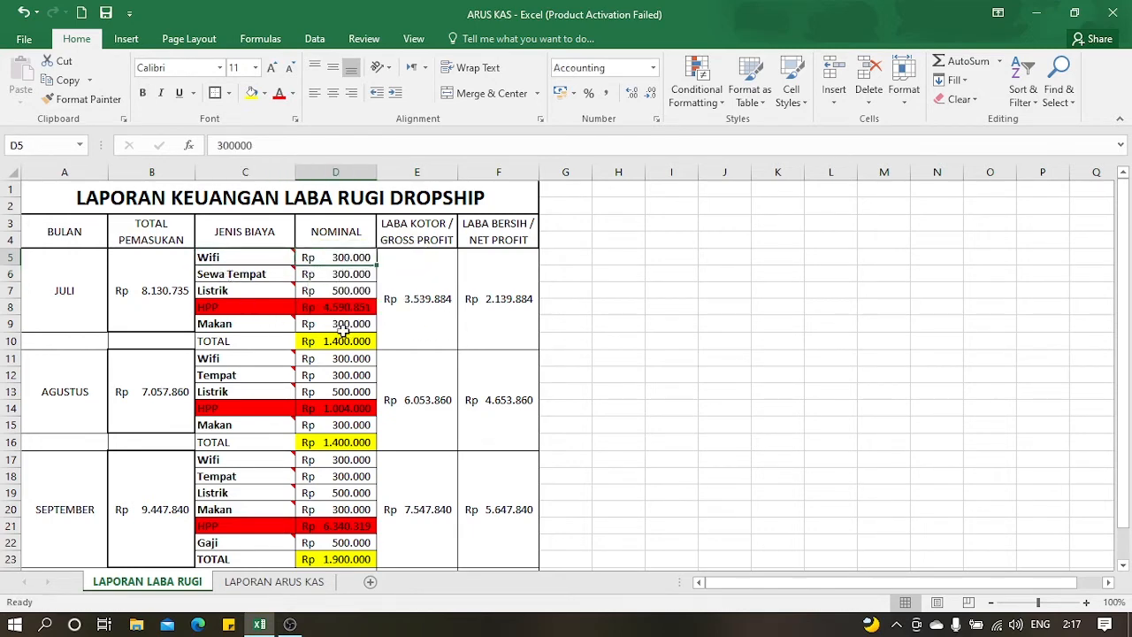
left_click(271, 272)
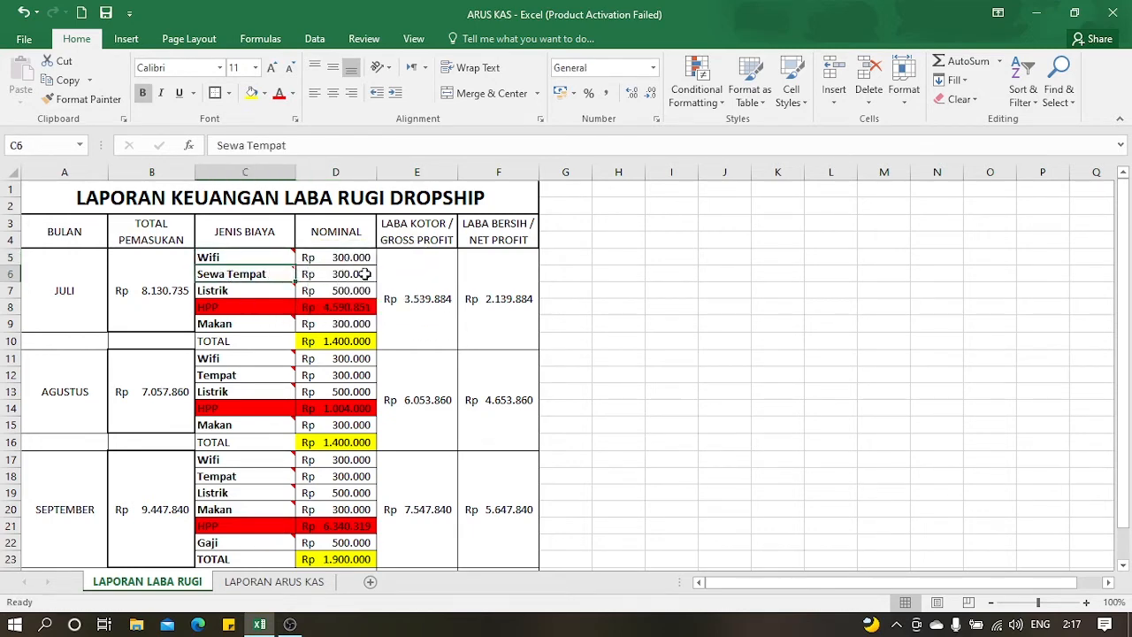
left_click(363, 274)
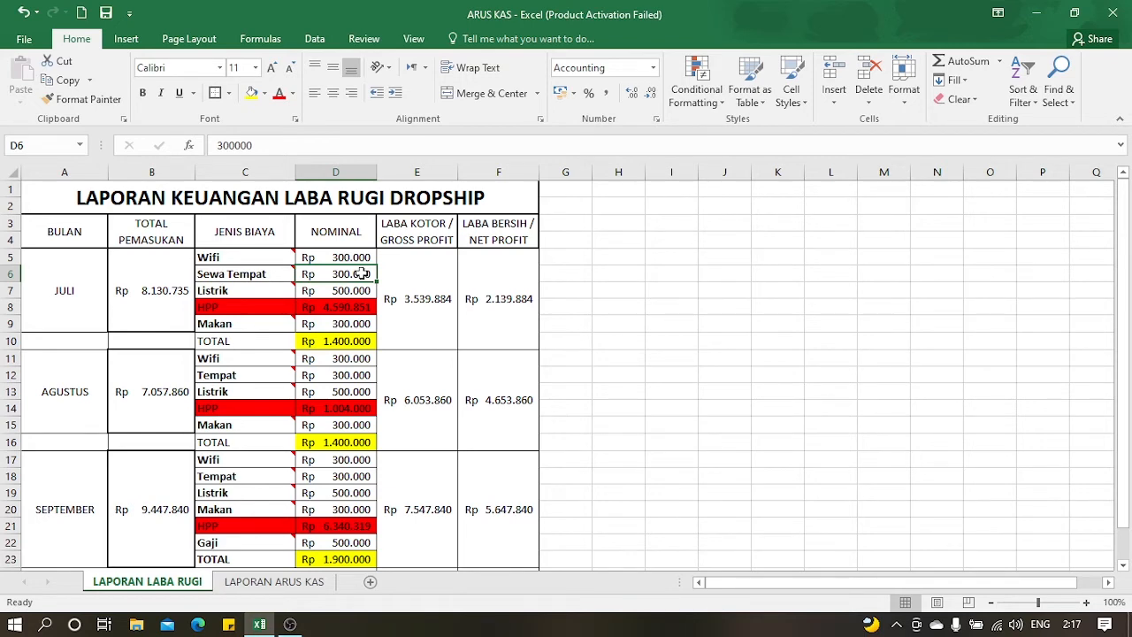
left_click(274, 294)
left_click(325, 292)
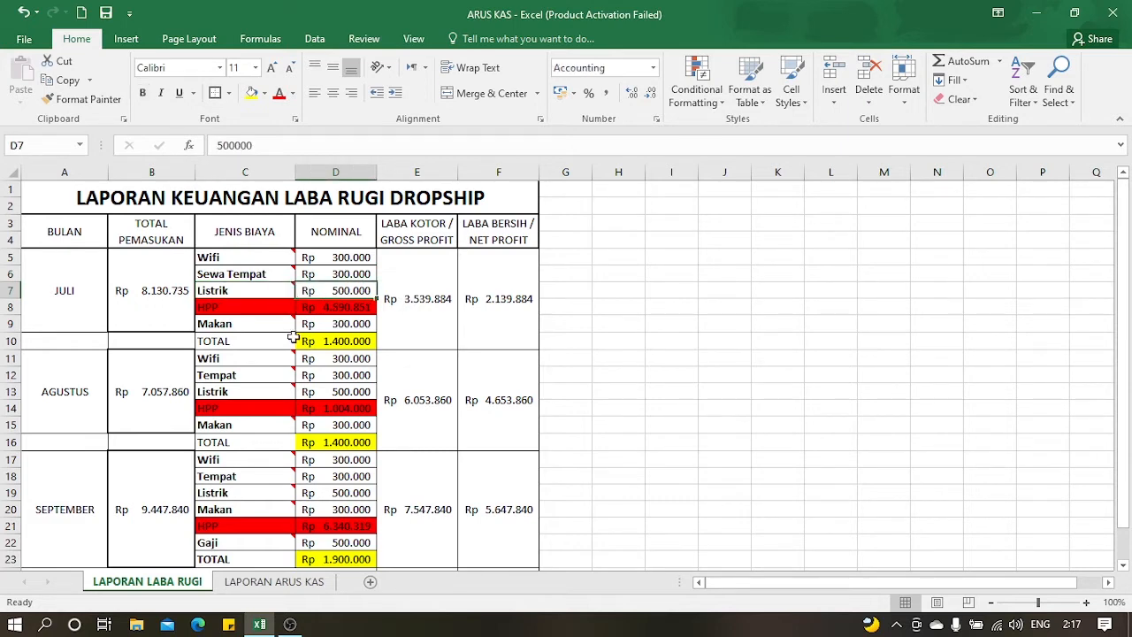
left_click(265, 323)
left_click(354, 323)
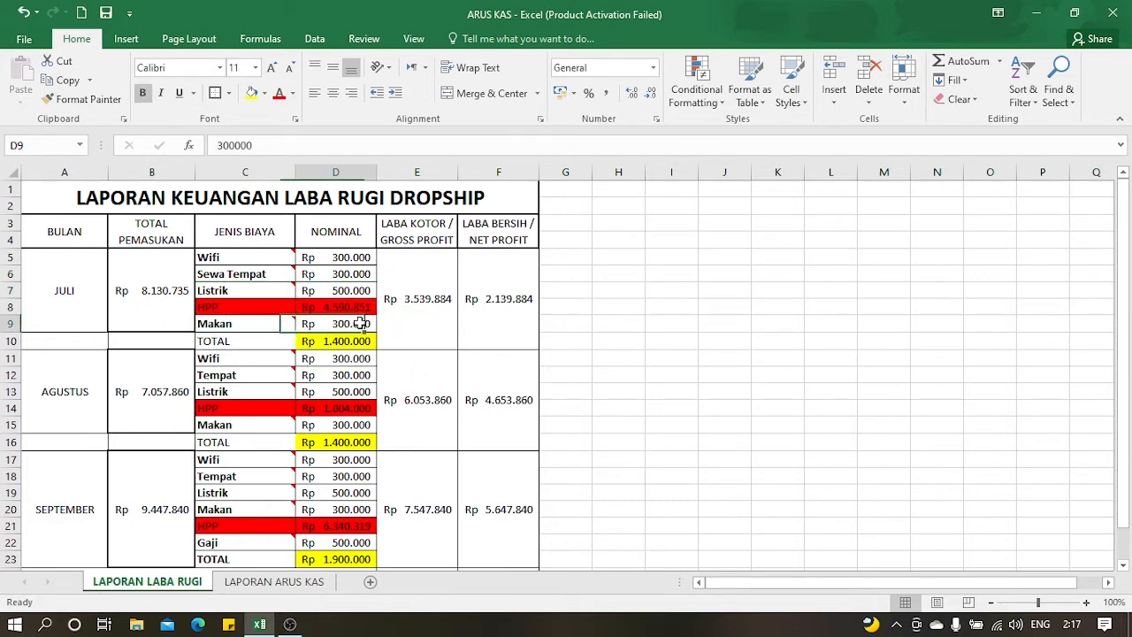
left_click(228, 328)
left_click_drag(333, 260, 335, 277)
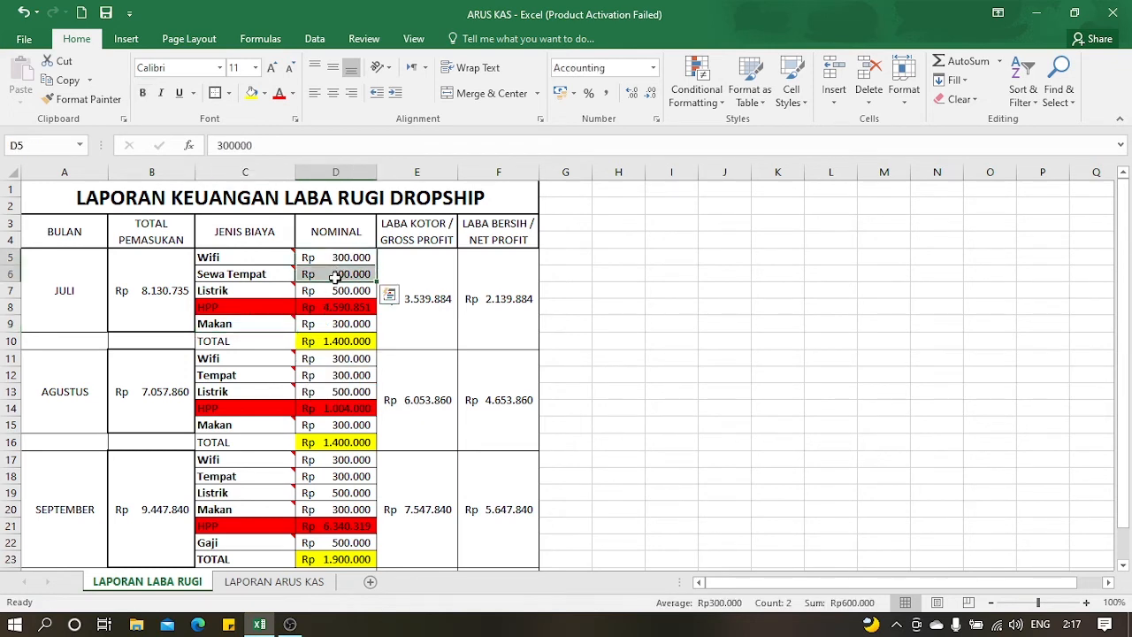
left_click(338, 341)
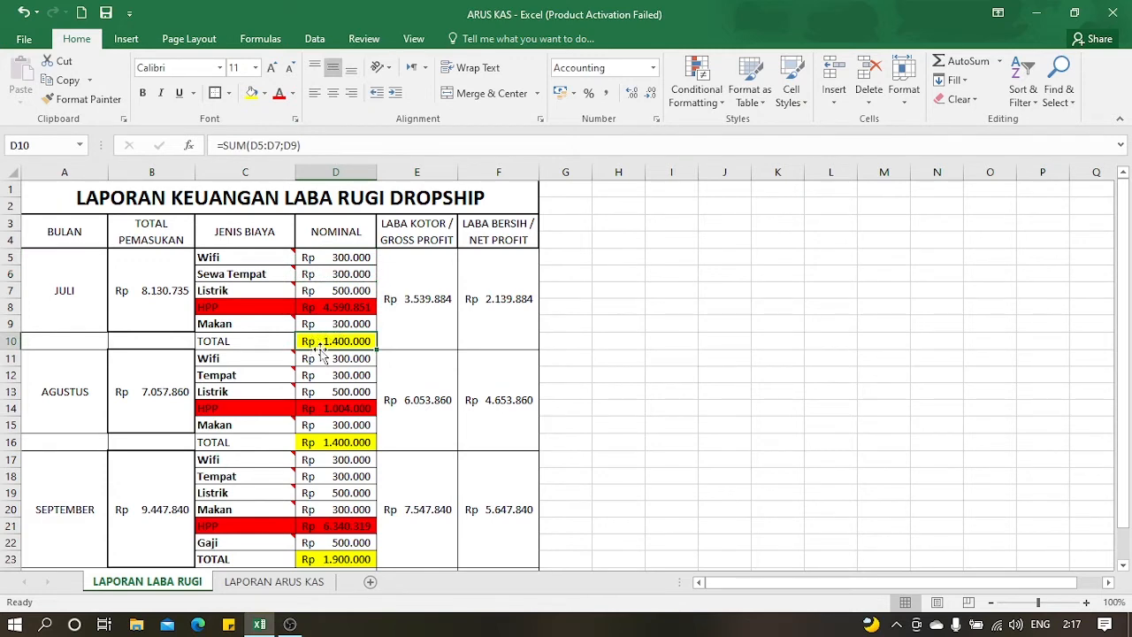
Inspect which cells July's gross profit formula in E5 references, leave it unedited, and check the HPP amount in D8
left_click(400, 263)
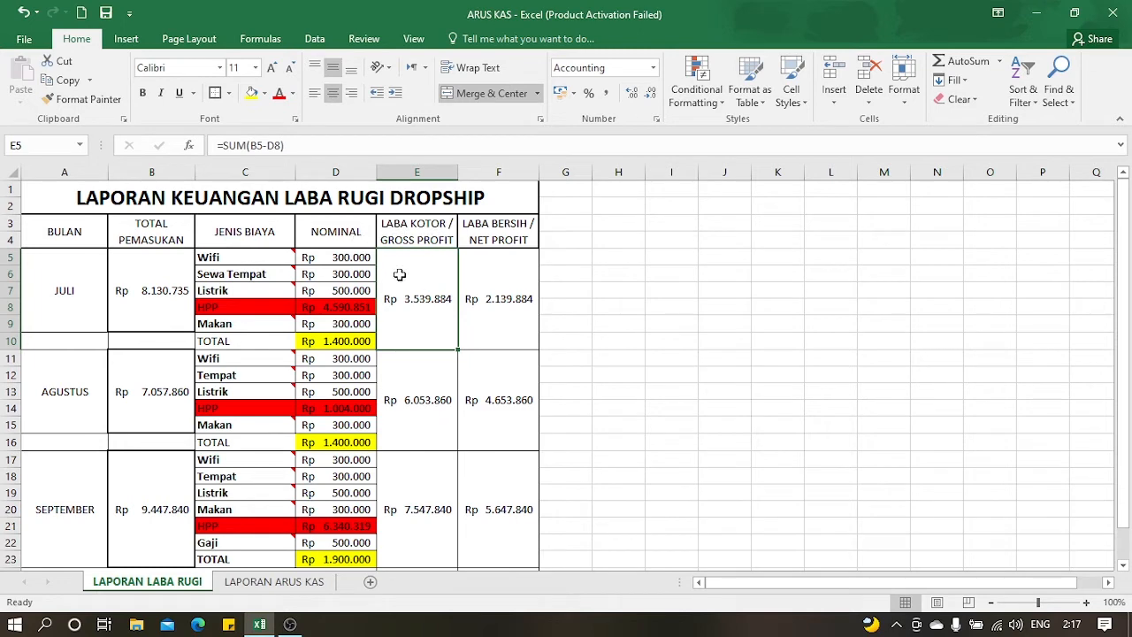
left_click(408, 240)
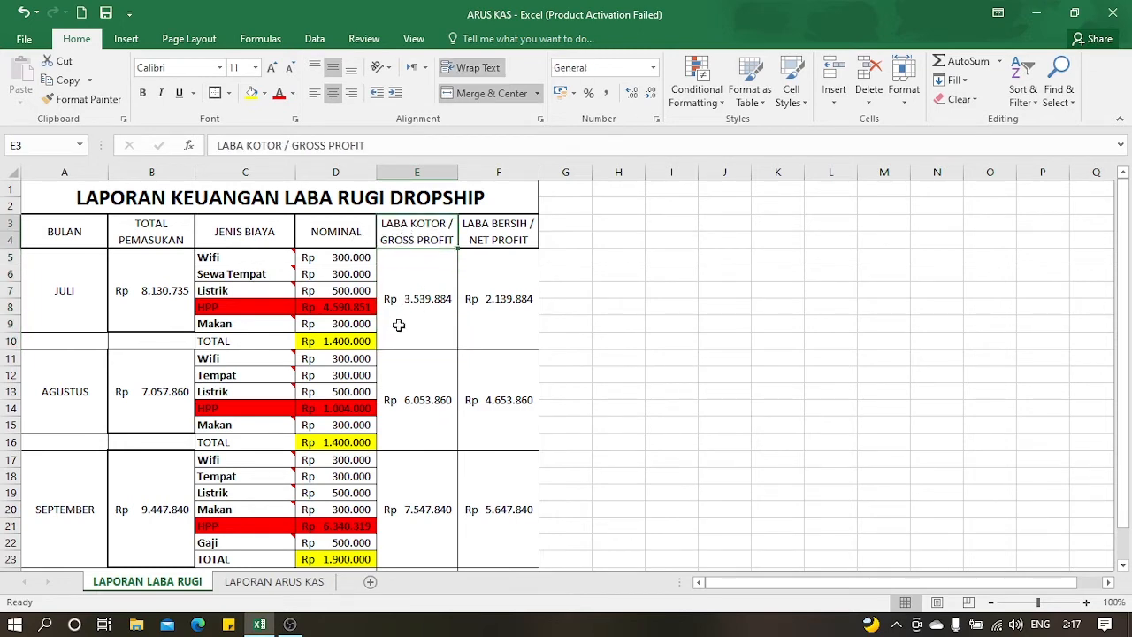
left_click(416, 298)
double_click(415, 298)
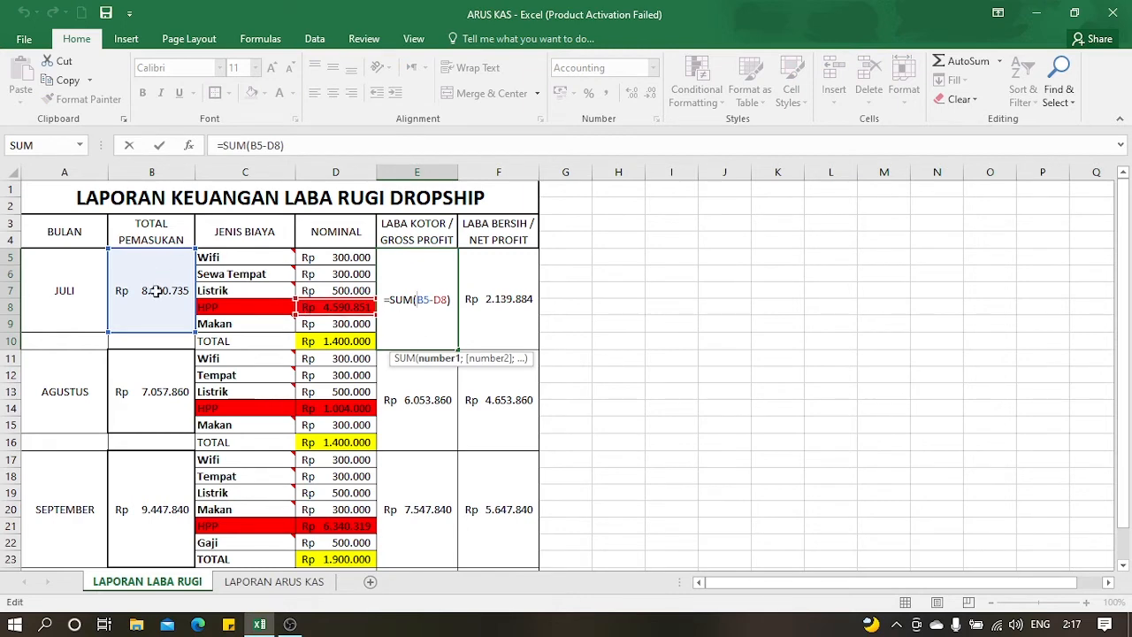
left_click(498, 305)
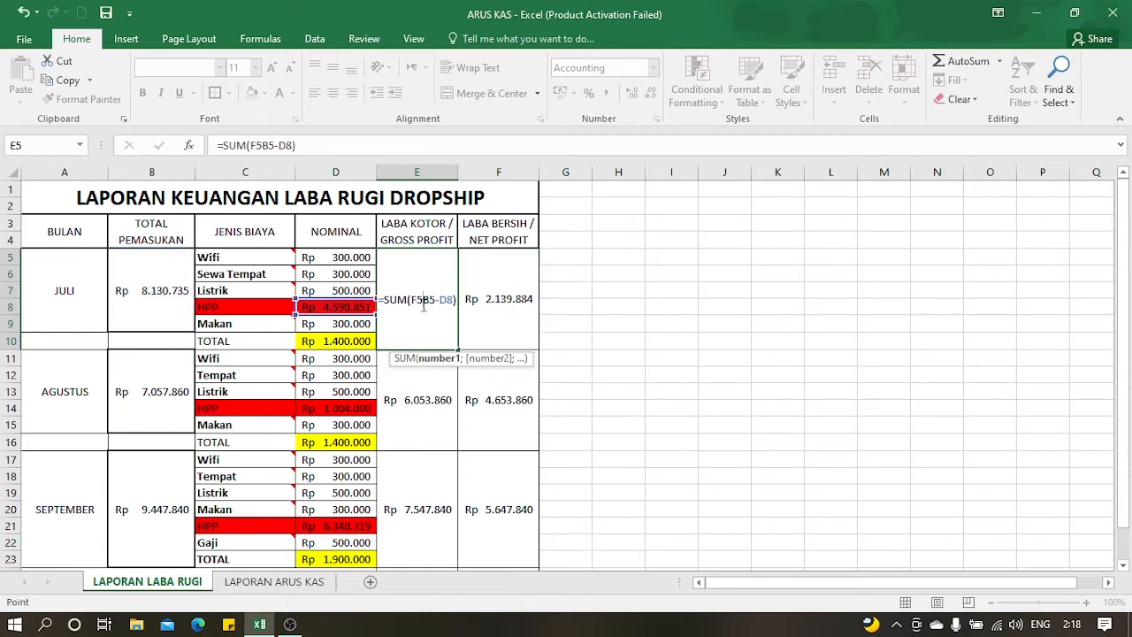
key("Escape")
left_click(333, 308)
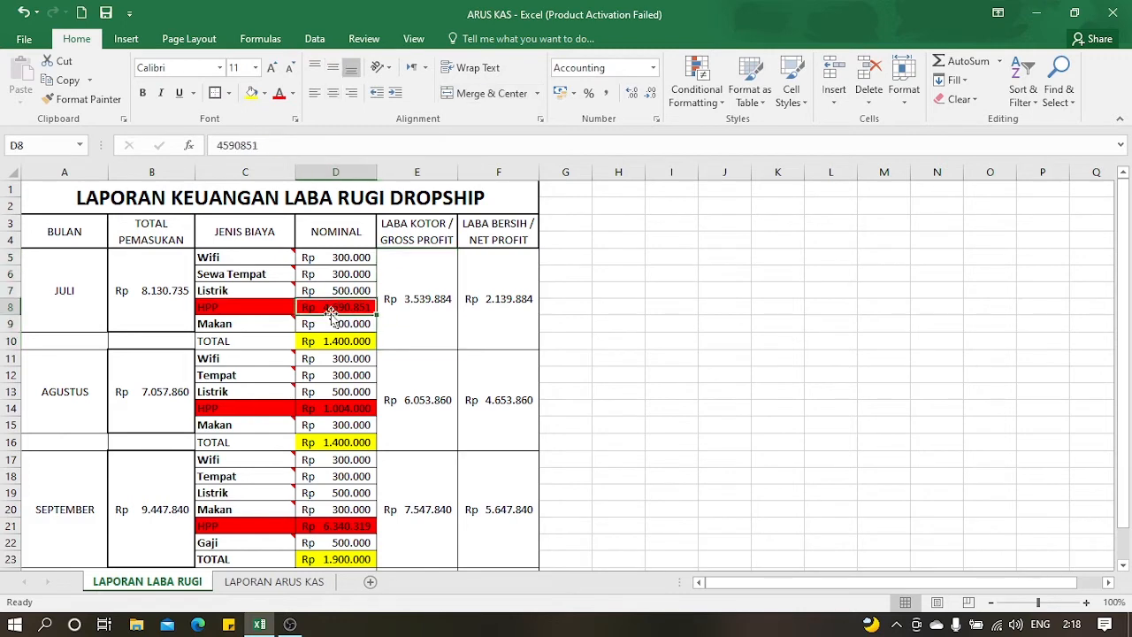
left_click(417, 305)
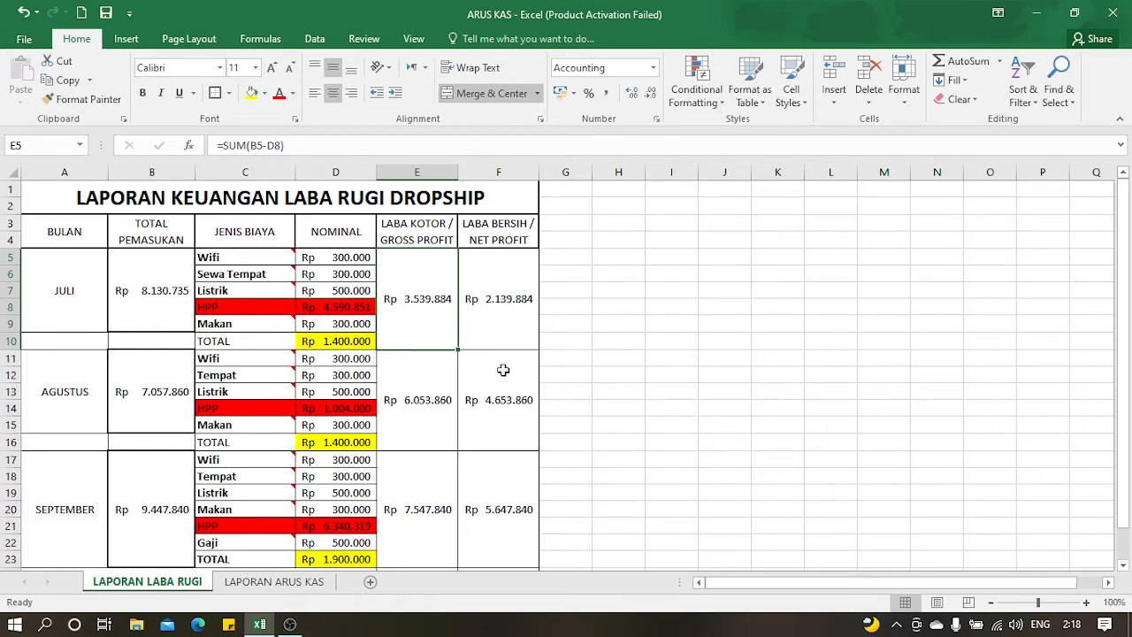
Inspect the cells referenced by July's net profit formula in F5, and check August's total income in B11
double_click(509, 325)
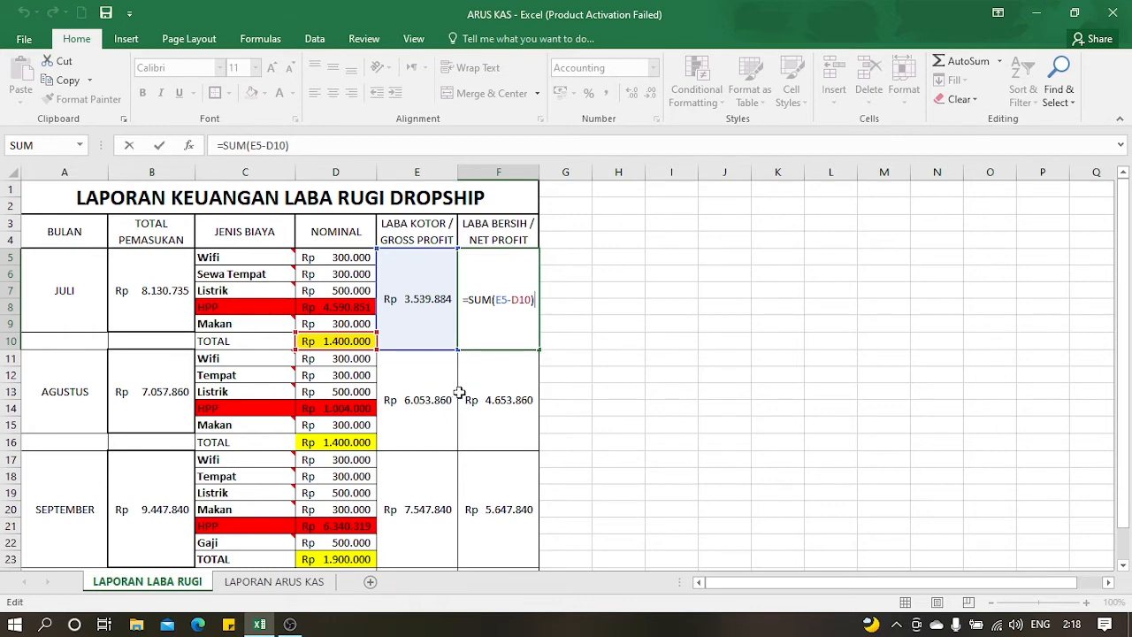
left_click(606, 342)
left_click(522, 316)
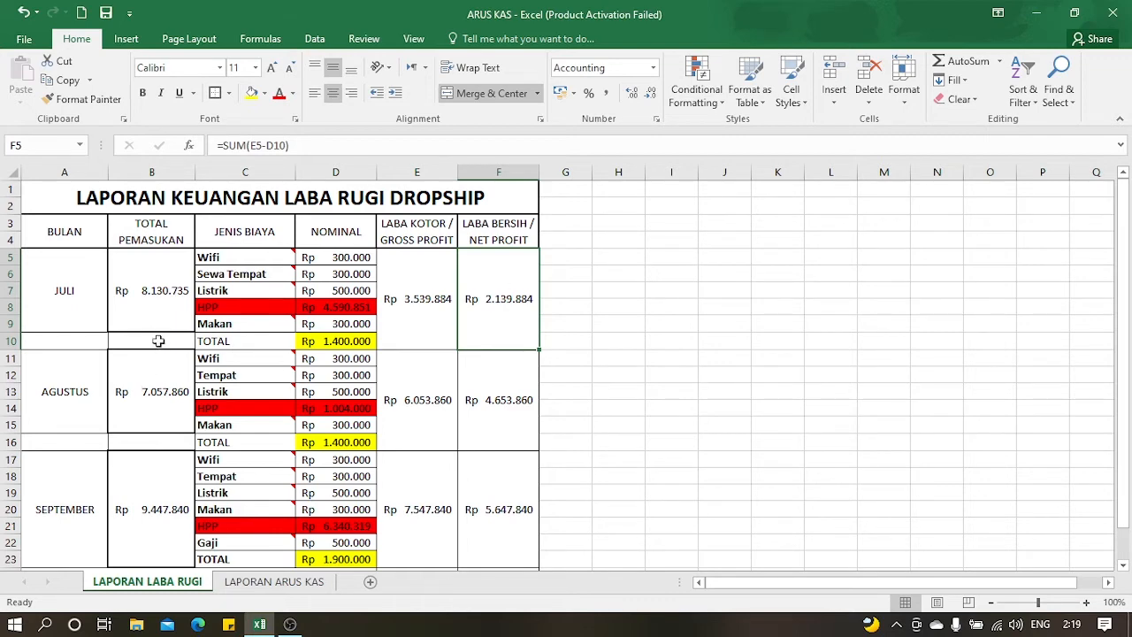
left_click(159, 379)
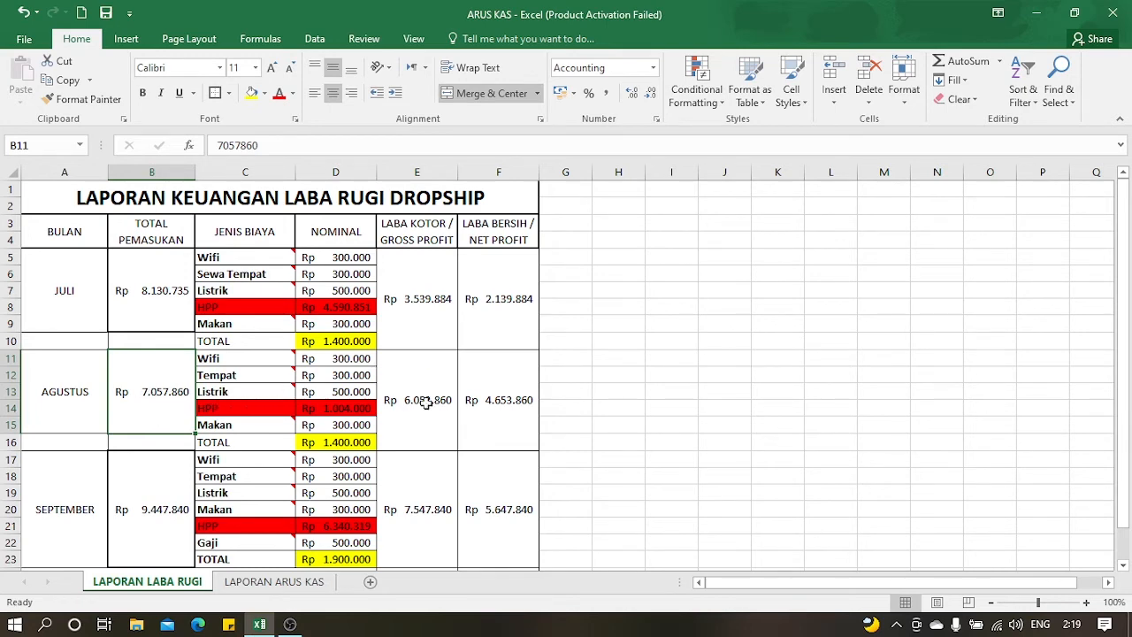
Inspect the cells referenced by August's net profit formula in F11, and check August's HPP amount and July's net profit formula
left_click(478, 405)
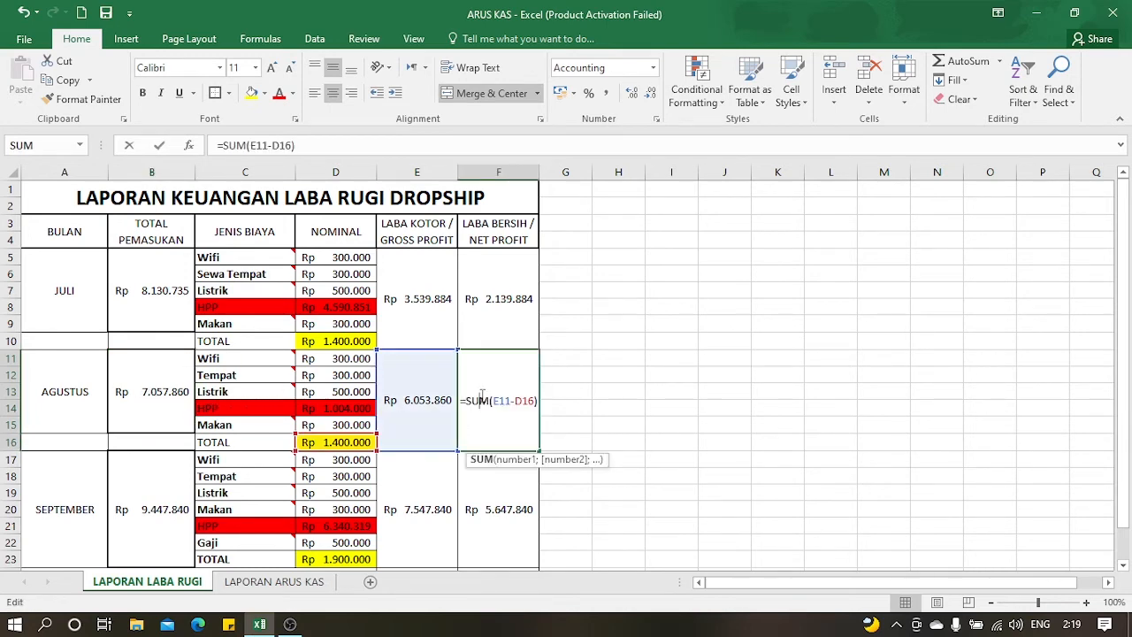
double_click(479, 396)
left_click(336, 414)
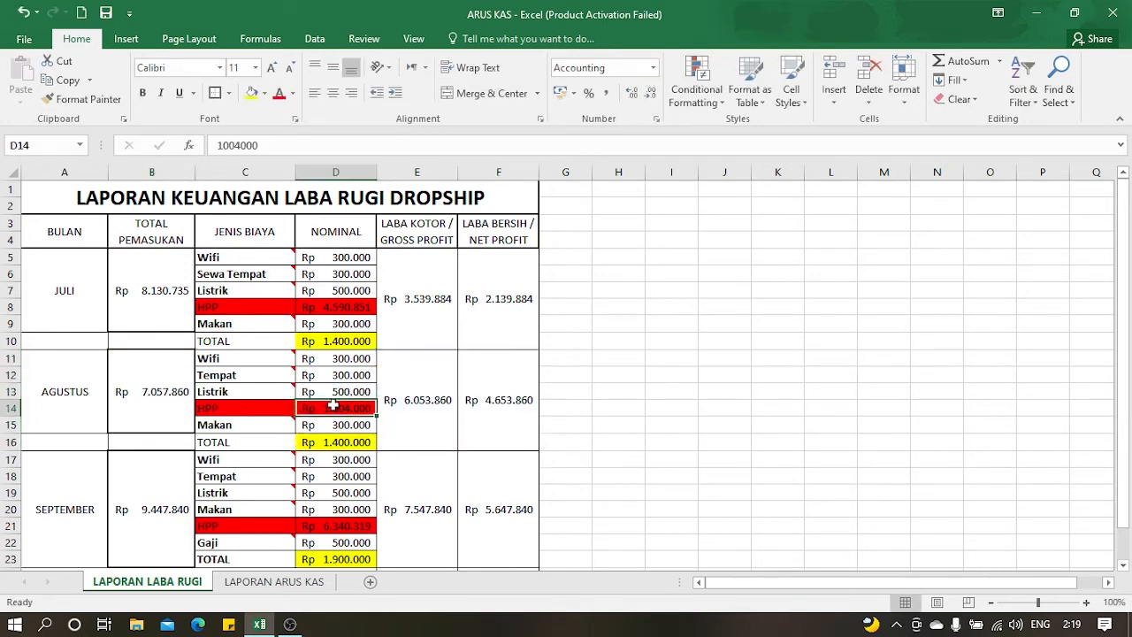
left_click(470, 324)
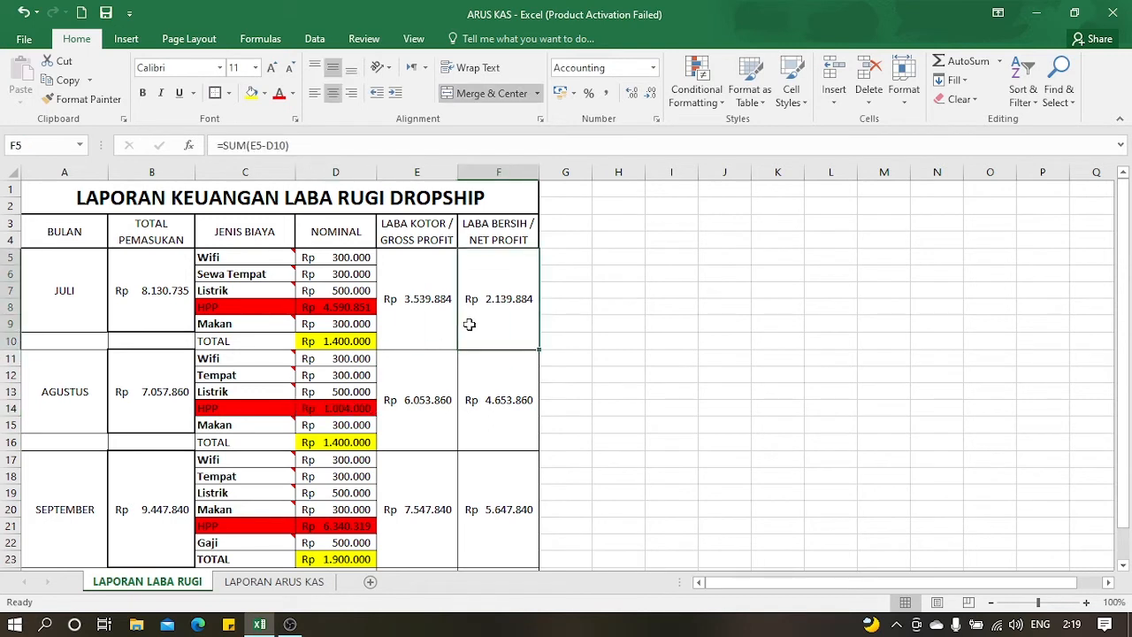
left_click(499, 428)
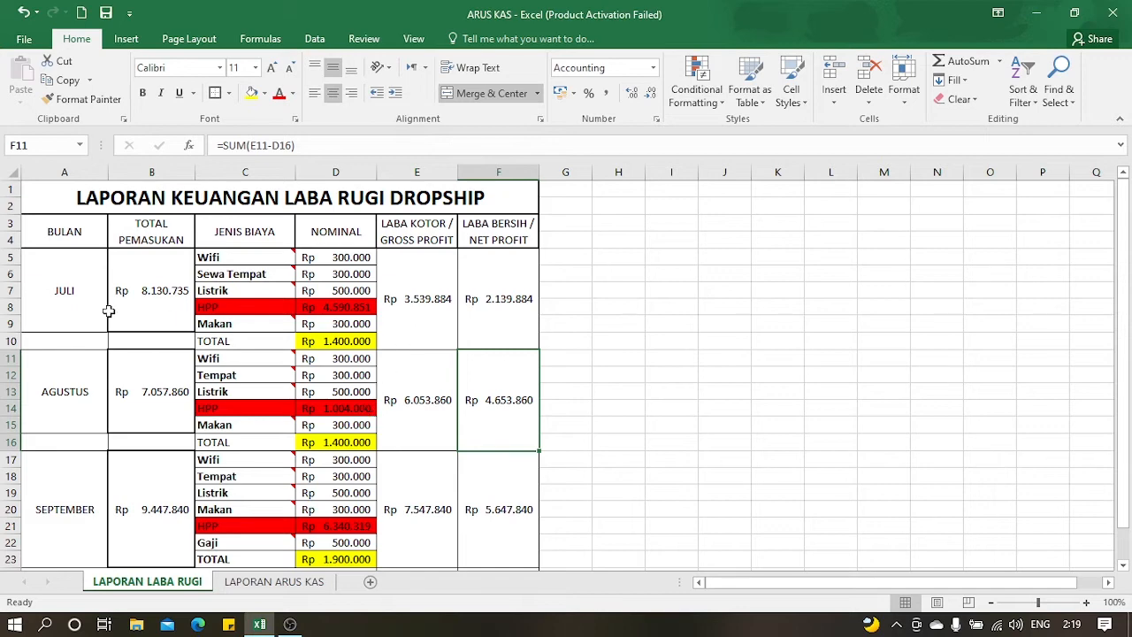
Recheck July's gross profit in E5, HPP amount in D8 and net profit in F5
left_click(407, 319)
left_click(358, 307)
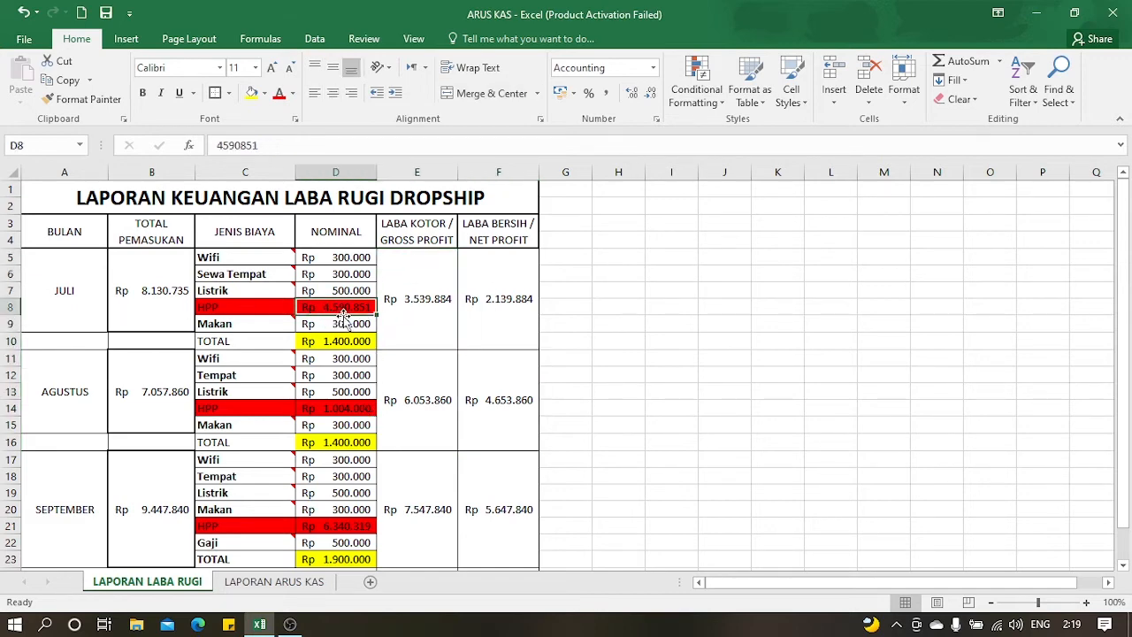
left_click(494, 307)
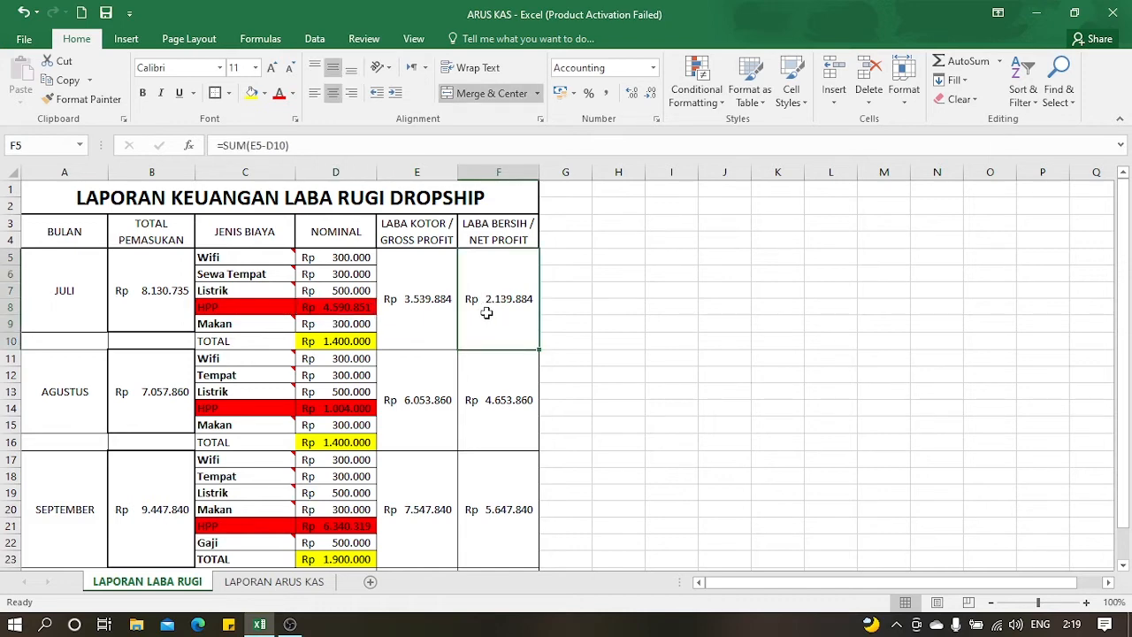
Check August's HPP amount in D14 alongside the gross profit formula in E11 and net profit formula in F11
left_click(336, 408)
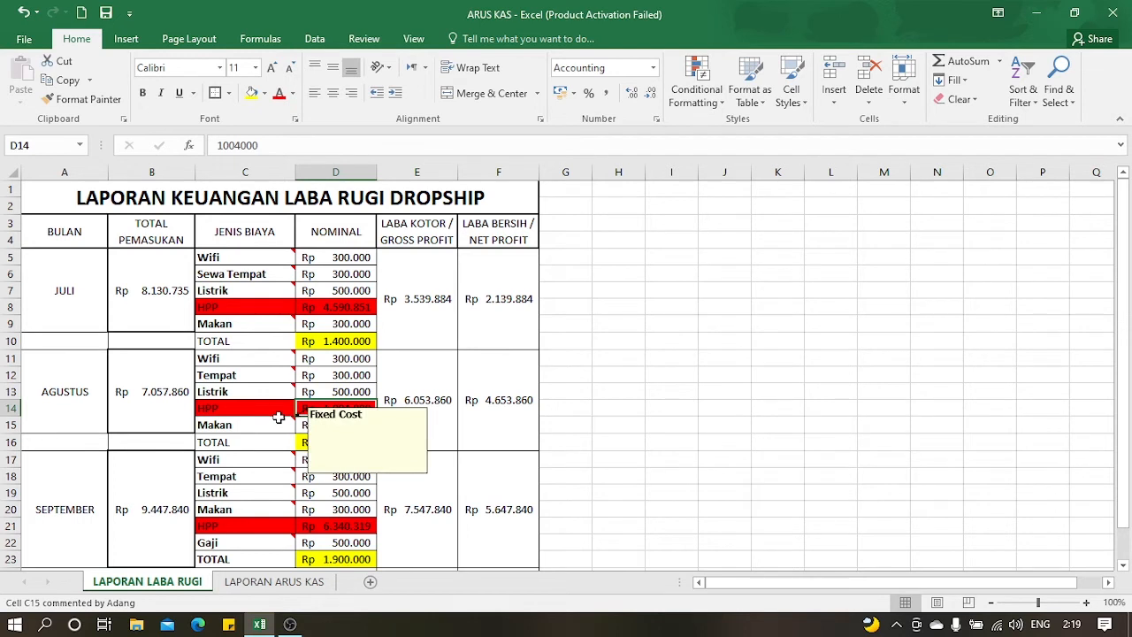
left_click(439, 412)
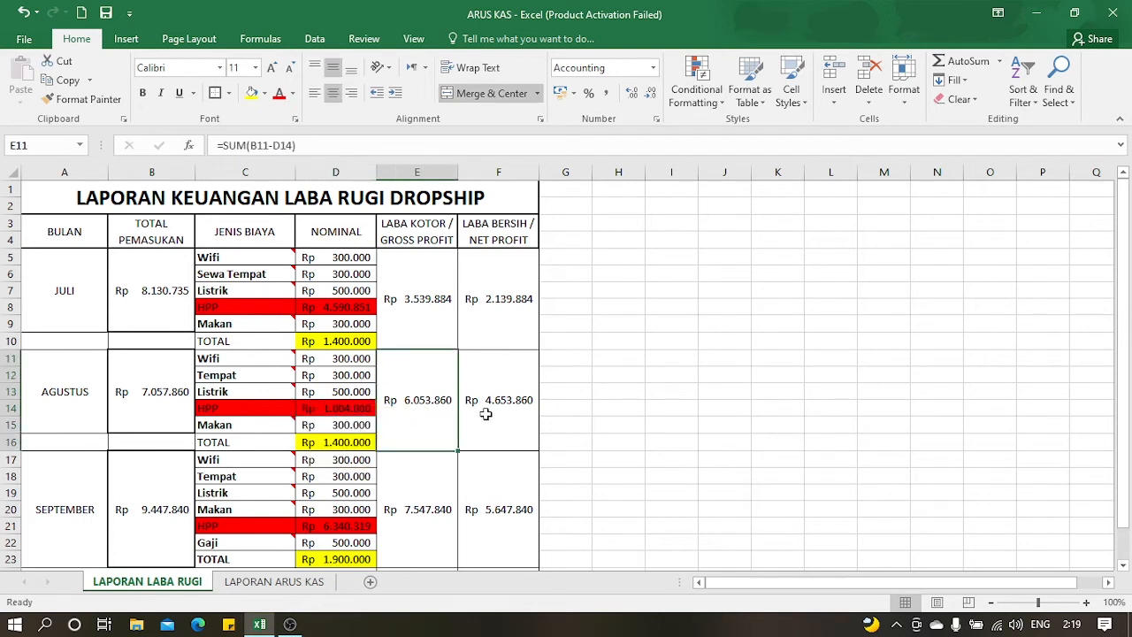
left_click(488, 414)
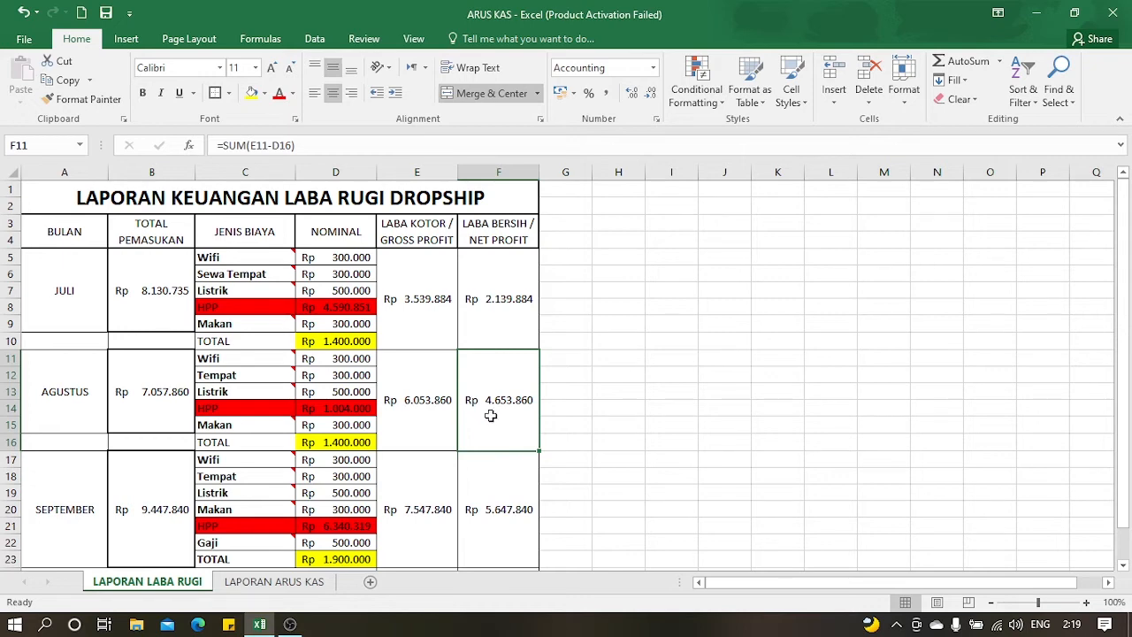
Inspect September's gross profit formula in E17 and net profit formula in F17
scroll(461, 422, "down", 1)
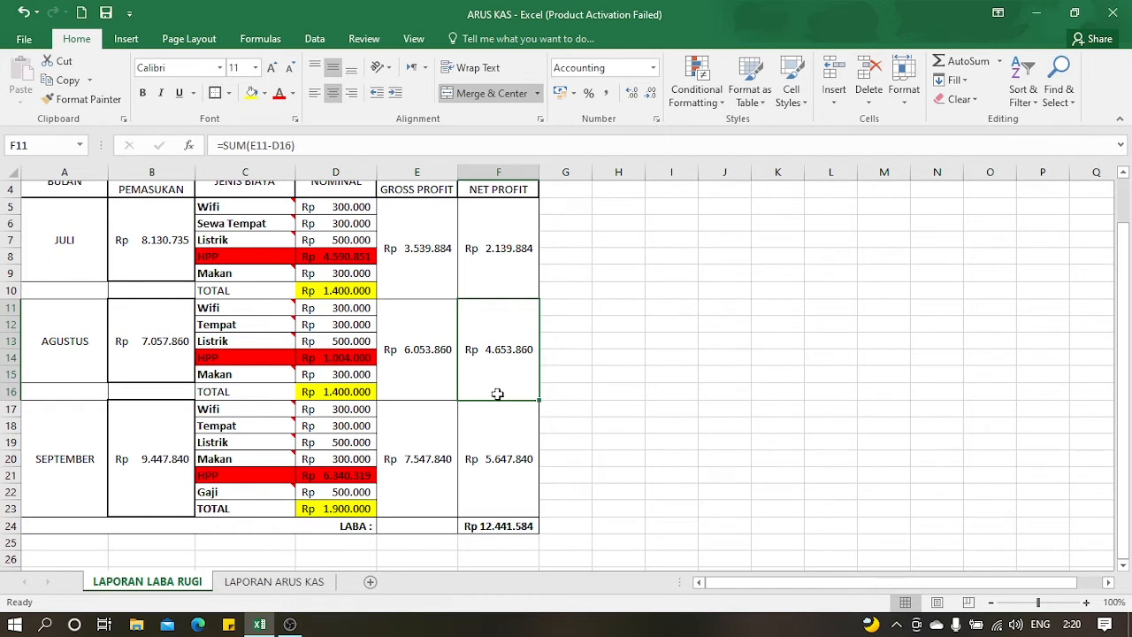
left_click(399, 511)
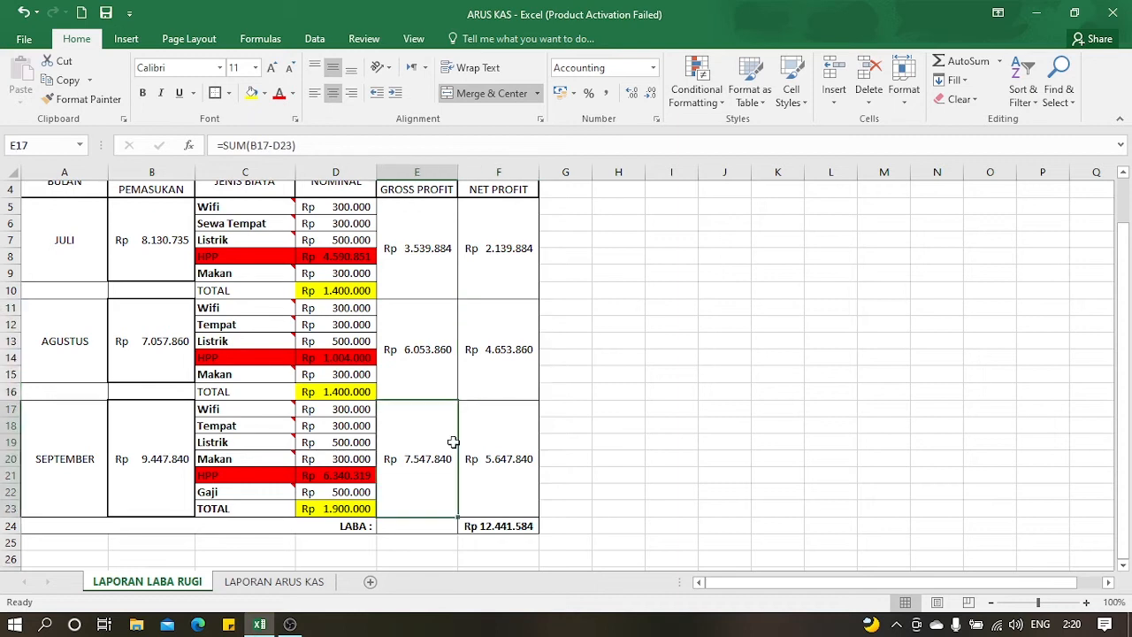
left_click(516, 449)
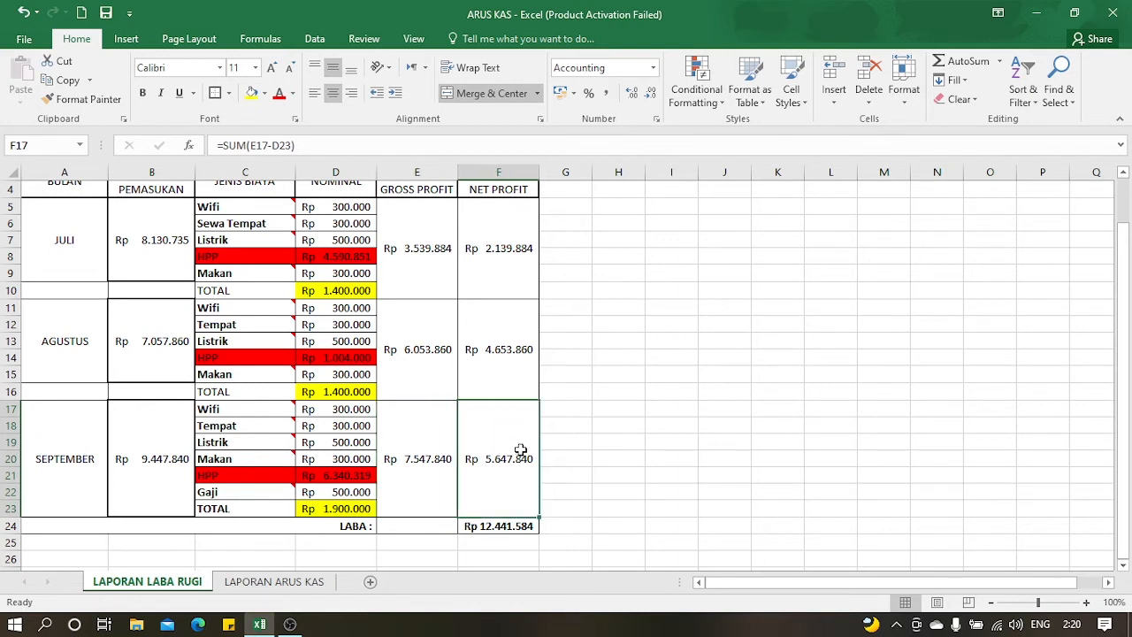
Review September's income in B17, its HPP amount and Gaji row, alongside the month's gross and net profit
left_click(190, 473)
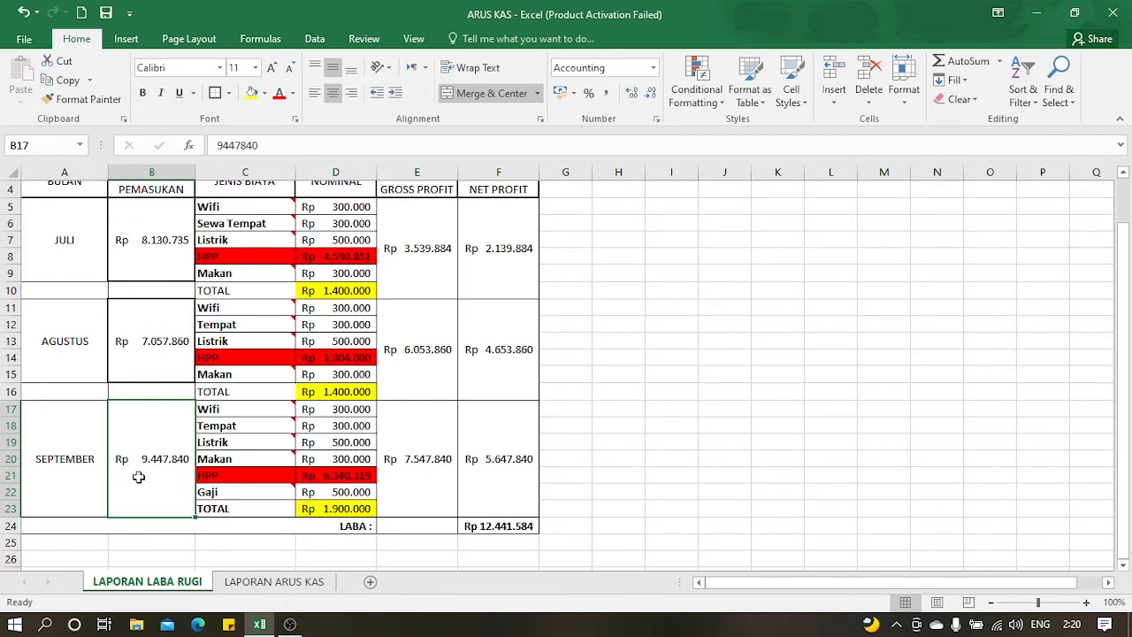
left_click(305, 475)
left_click_drag(212, 492, 329, 495)
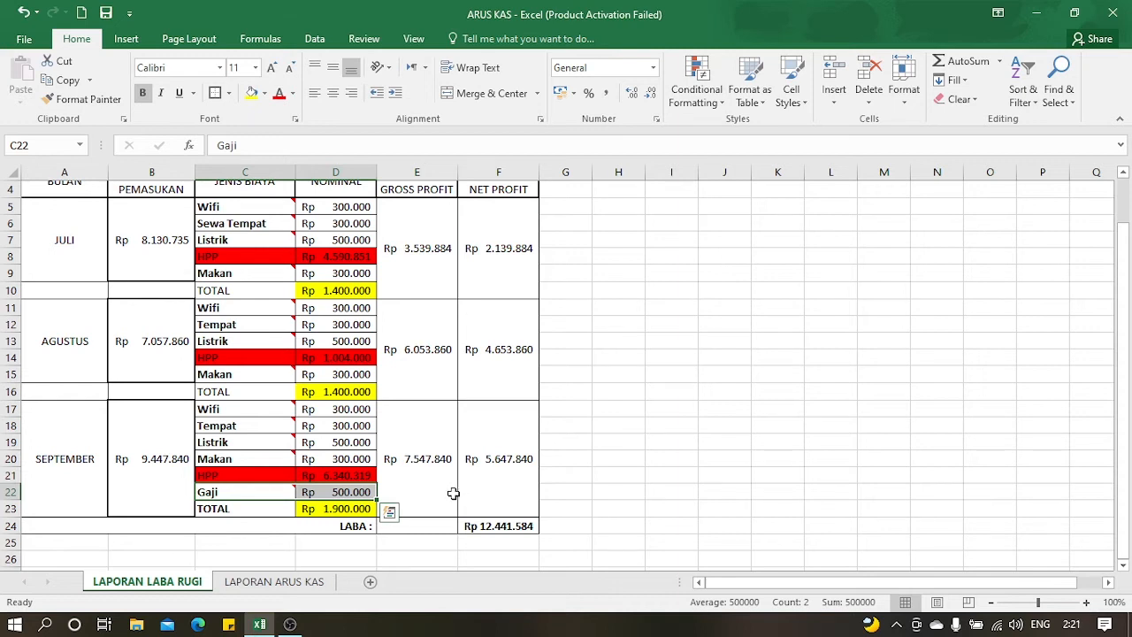
left_click(450, 489)
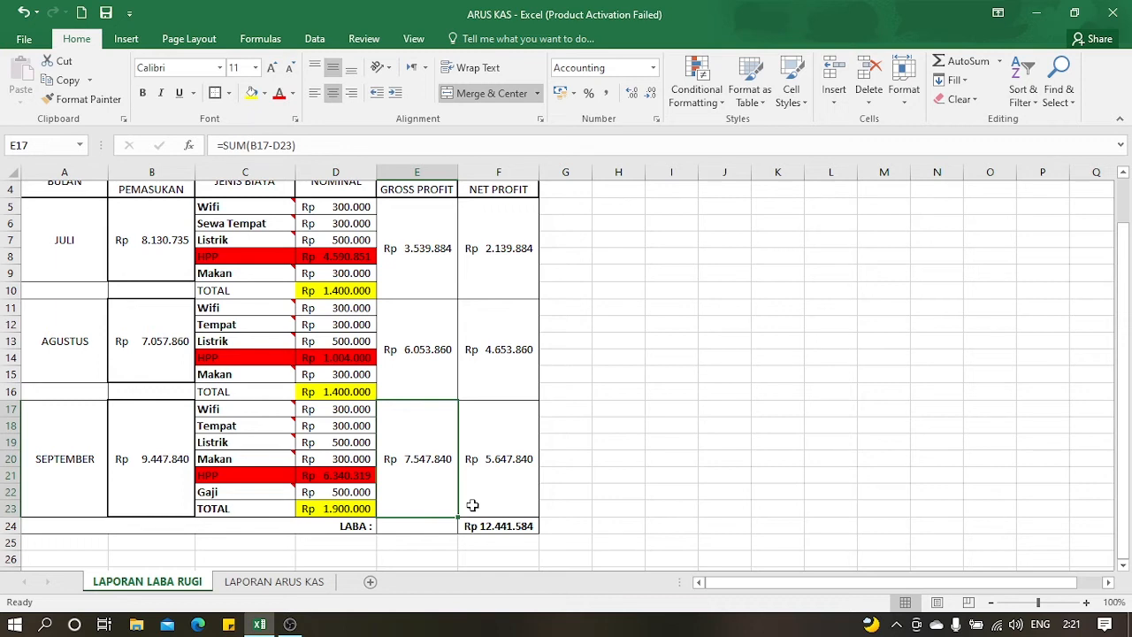
left_click(522, 407)
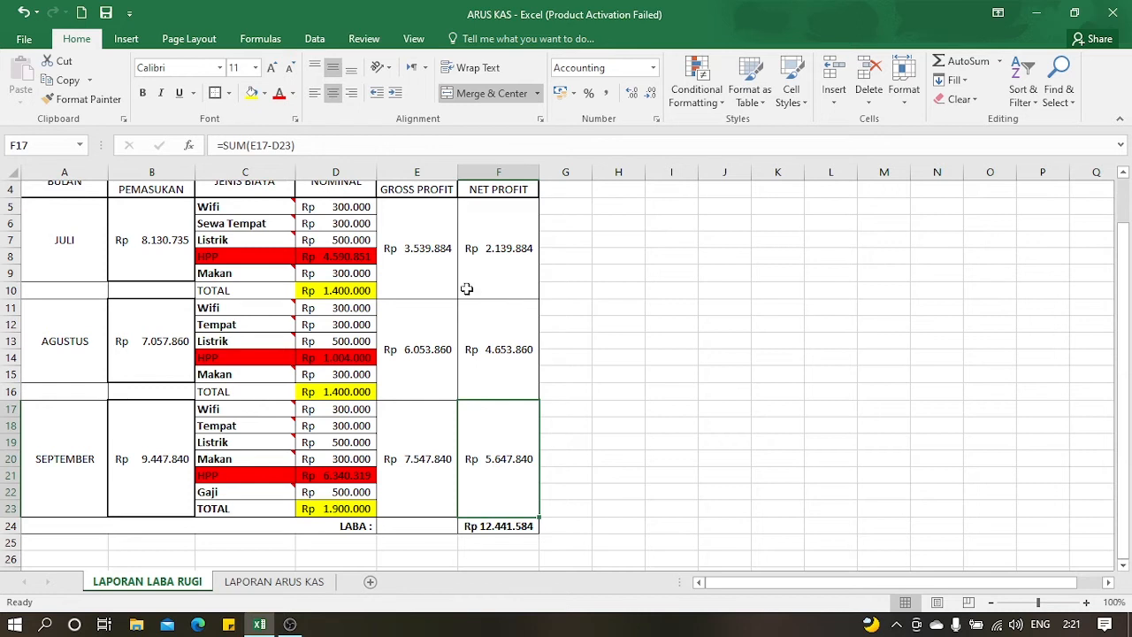
Compare the July, August and September net profits with the overall LABA formula in F24
left_click(518, 248)
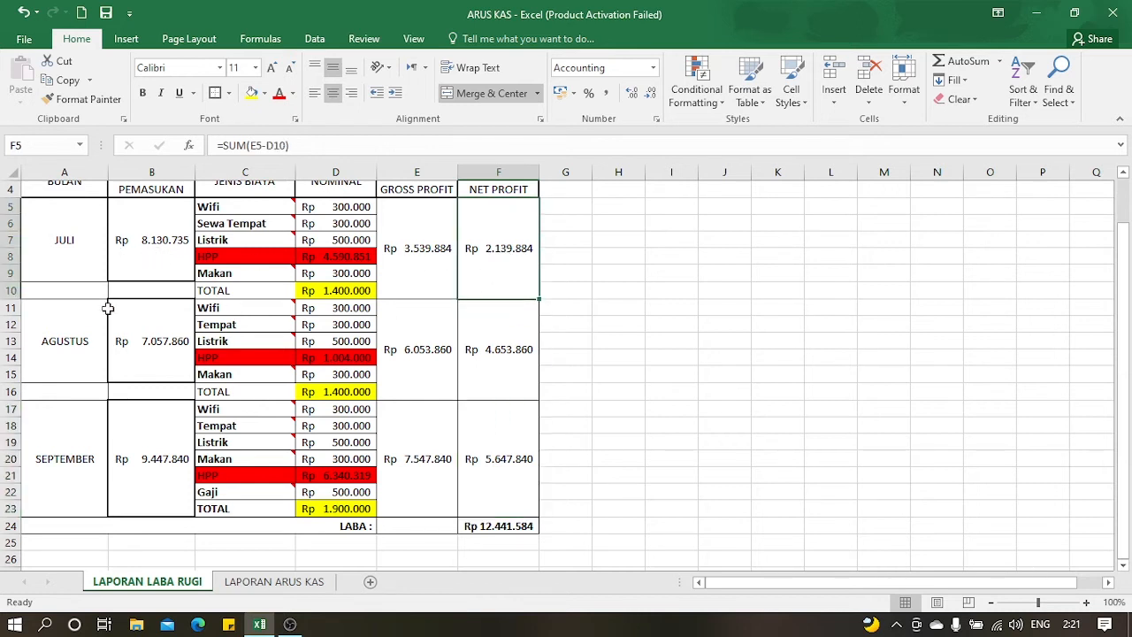
left_click(520, 366)
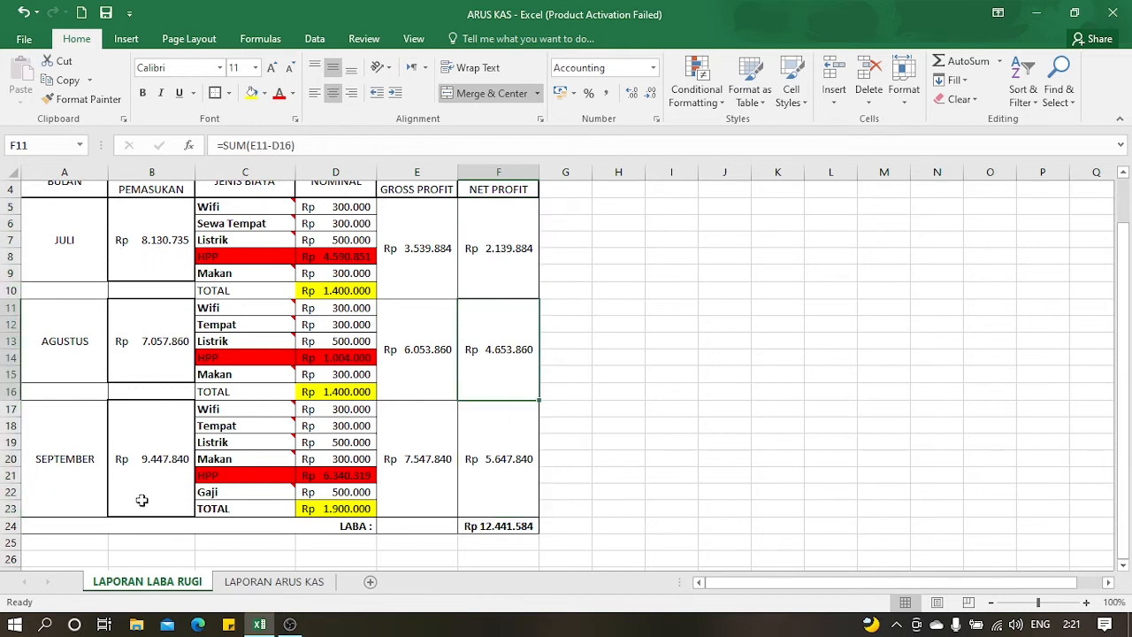
left_click(509, 495)
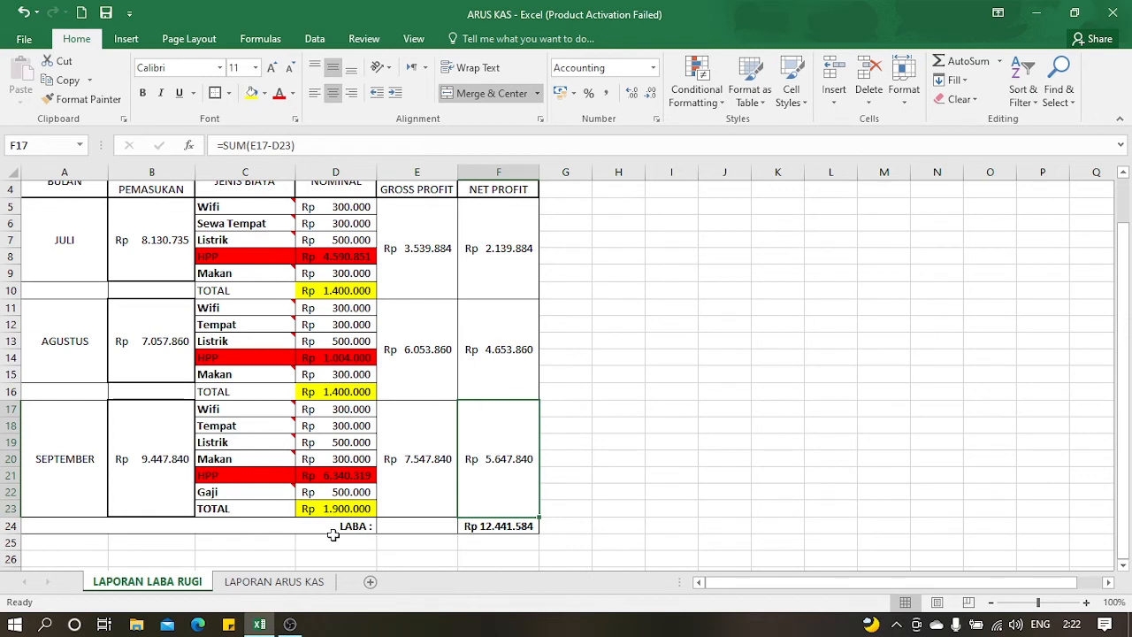
left_click(131, 487)
left_click(466, 522)
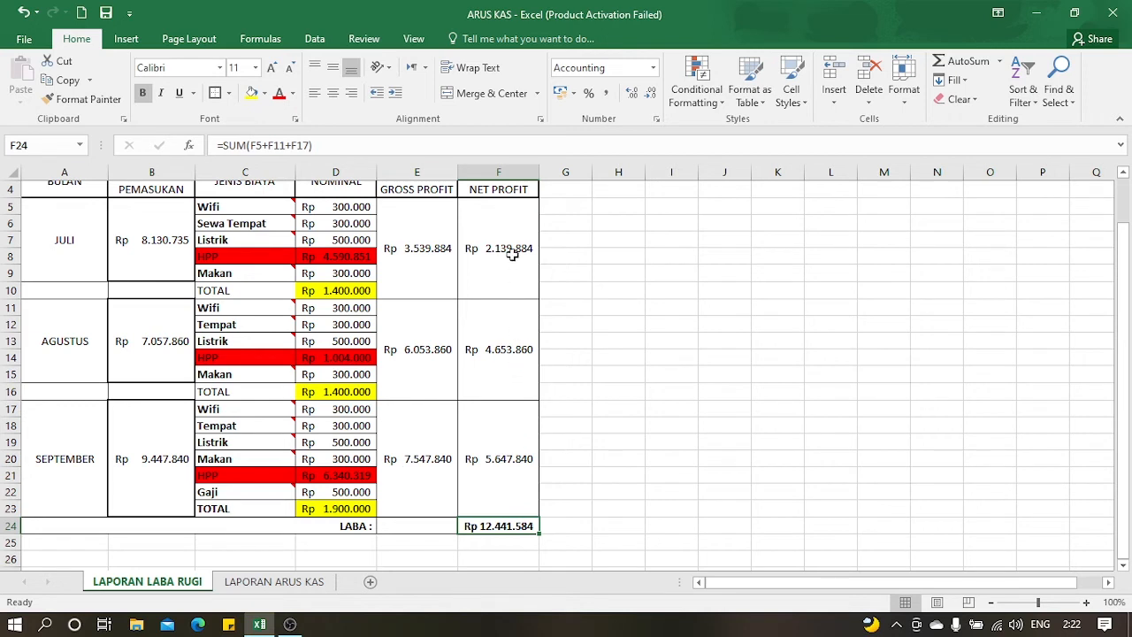
left_click_drag(508, 251, 509, 381)
left_click(515, 525)
Look over the whole profit-and-loss report from its title to the LABA row, highlighting the range A1:F23
scroll(514, 526, "up", 1)
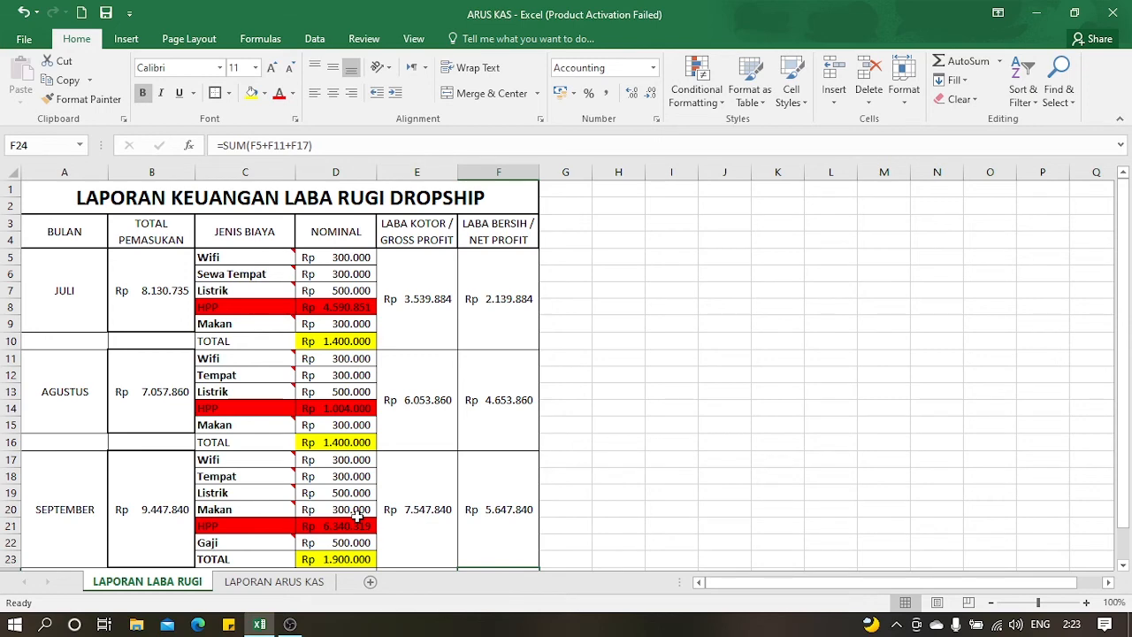
scroll(345, 483, "down", 2)
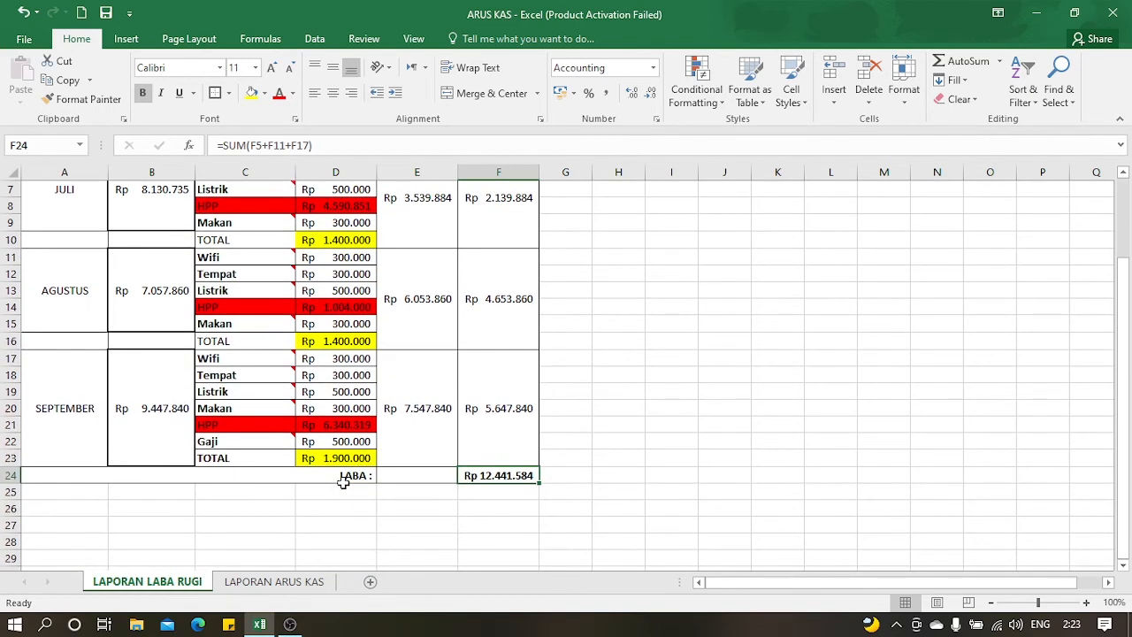
scroll(343, 481, "up", 2)
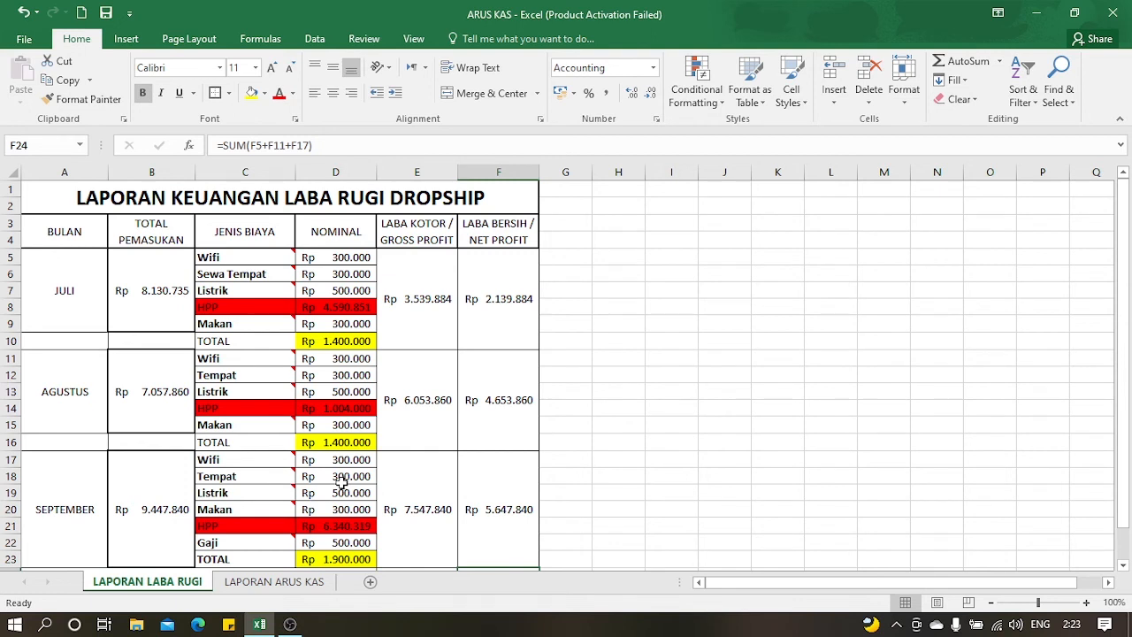
scroll(451, 416, "down", 2)
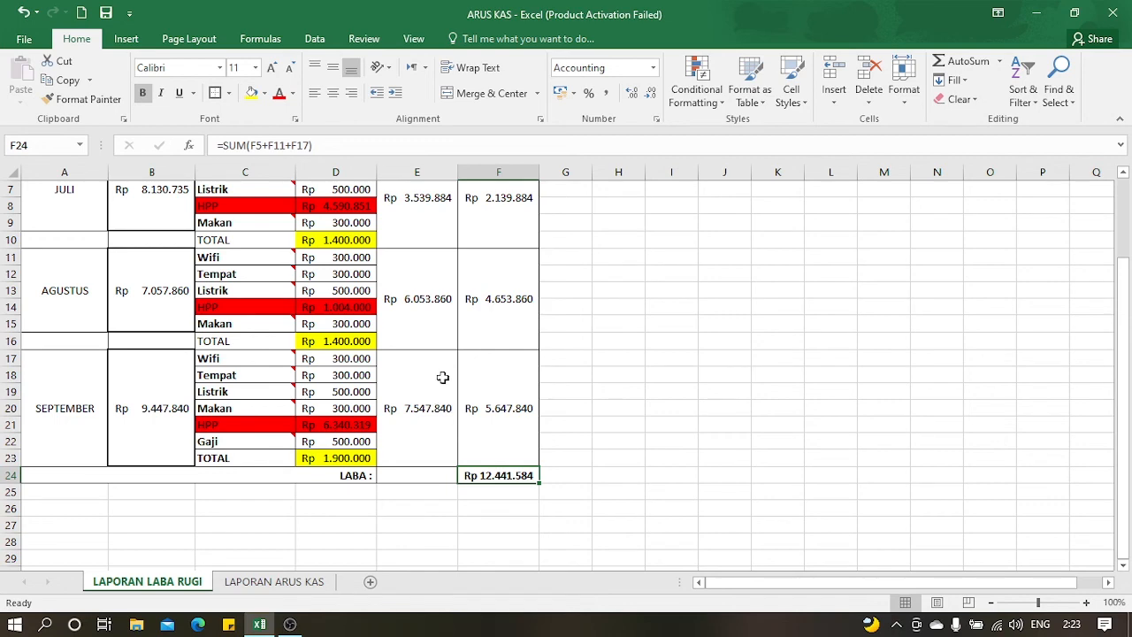
scroll(442, 377, "up", 2)
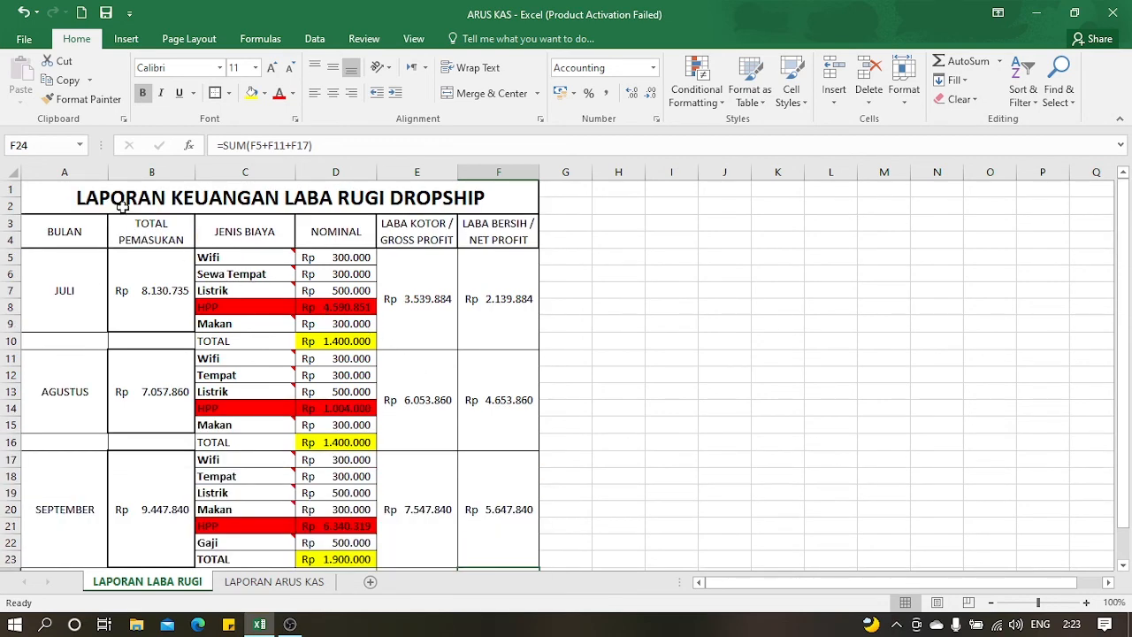
left_click_drag(125, 208, 314, 485)
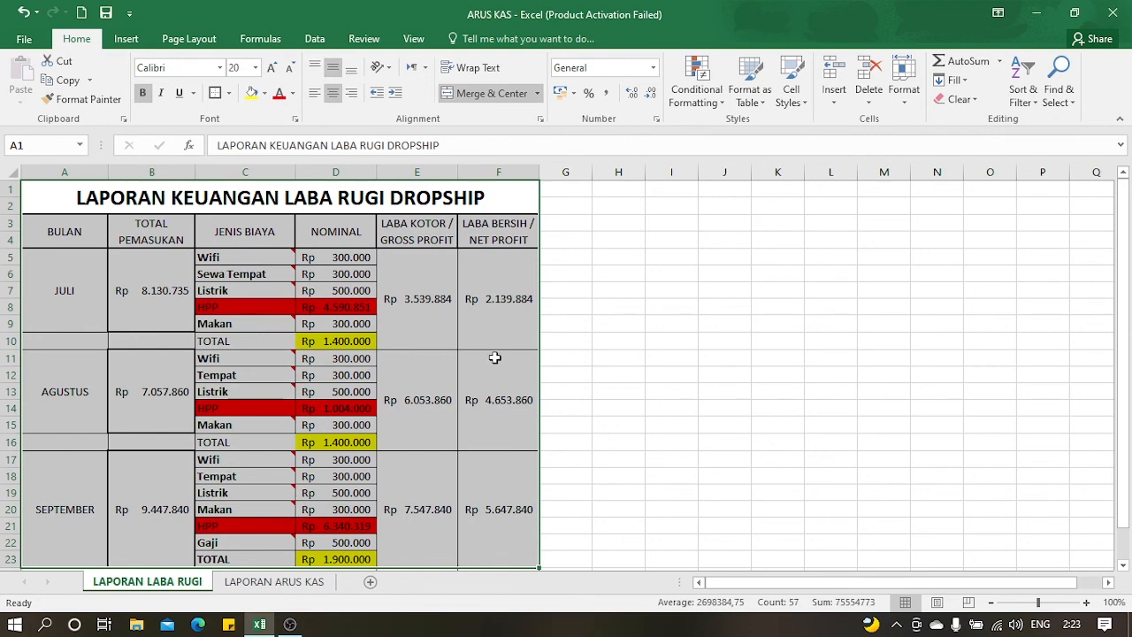
scroll(521, 341, "down", 1)
left_click(598, 346)
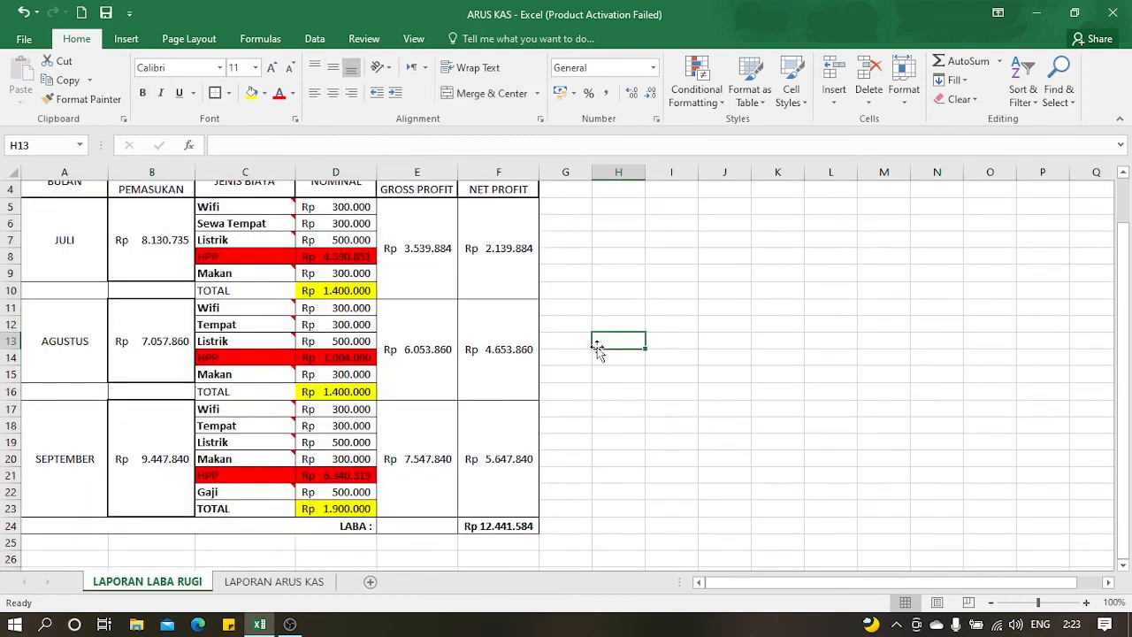
Highlight the three monthly net profits in column F and check the LABA formula in F24 that adds them
left_click_drag(511, 233, 522, 443)
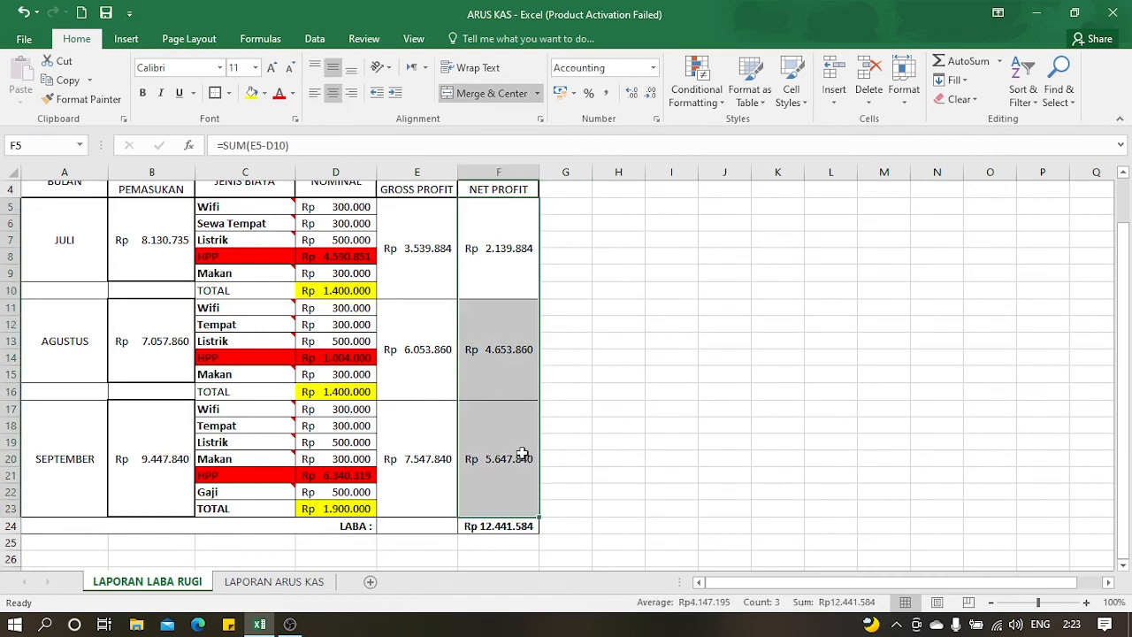
left_click(508, 539)
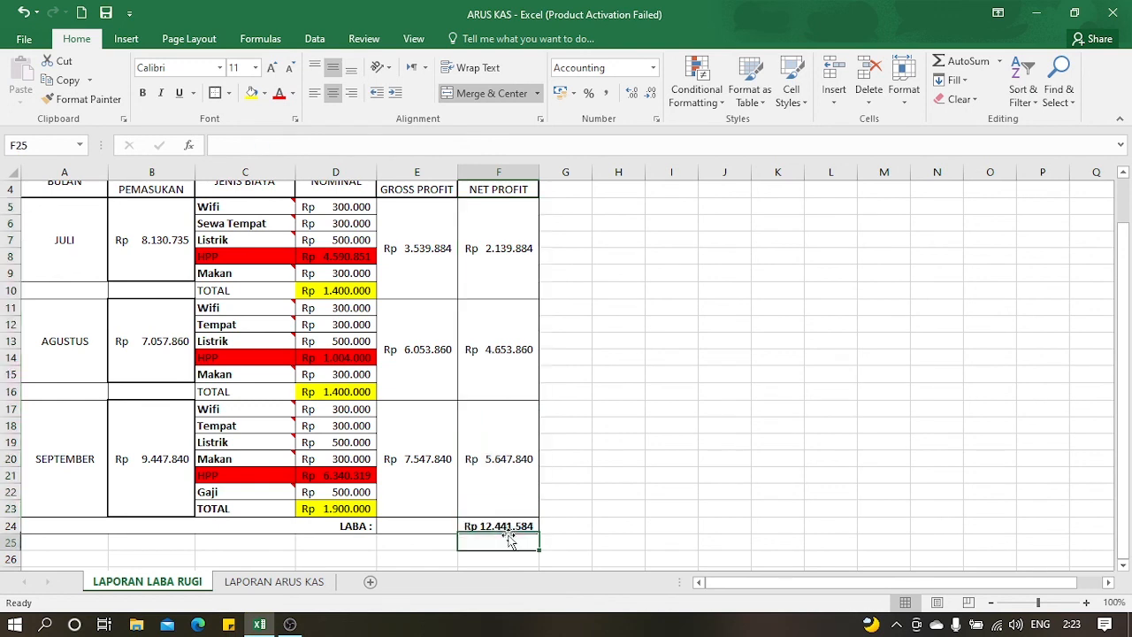
left_click(505, 526)
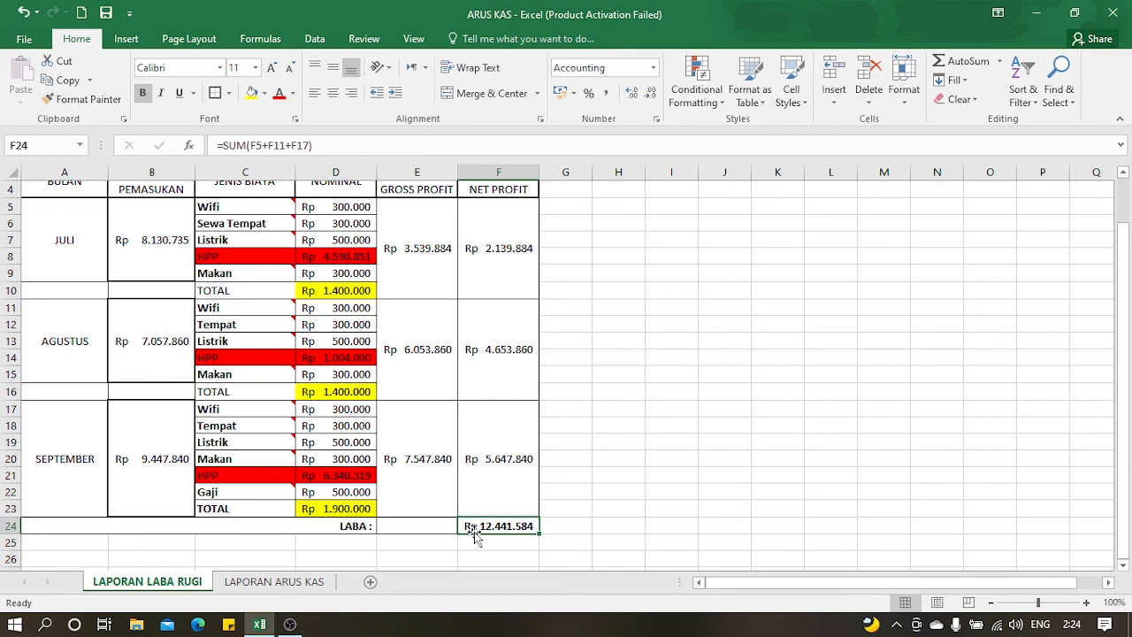
Highlight the report from its title through September's TOTAL row for a final review, and clear the selection
scroll(279, 392, "up", 1)
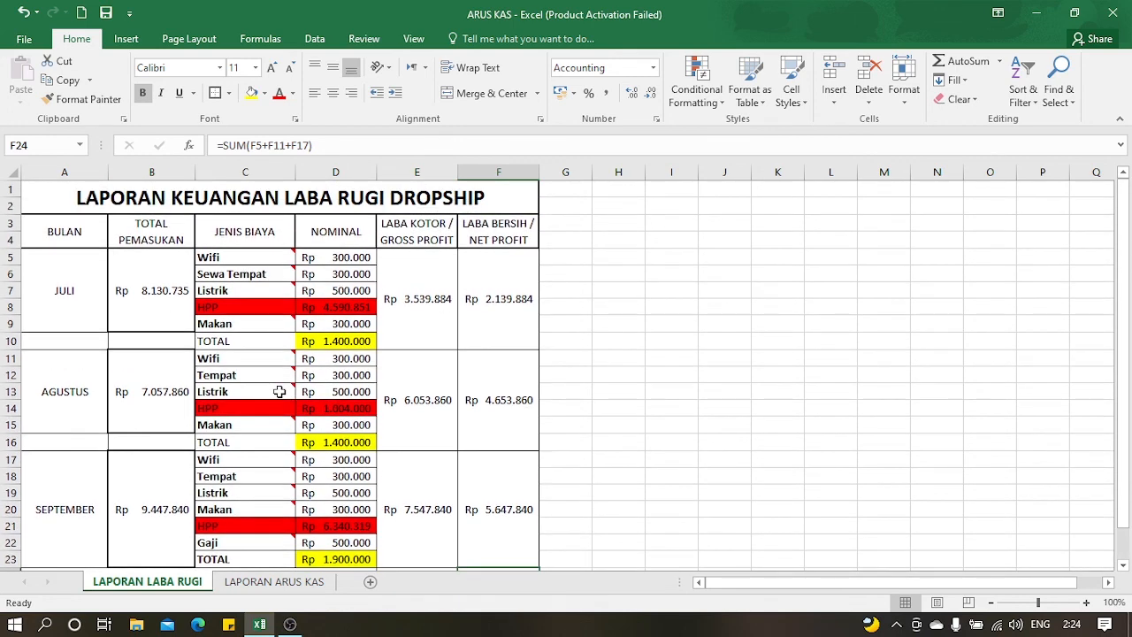
mouse_move(279, 392)
left_click(89, 251)
left_click_drag(89, 202, 248, 475)
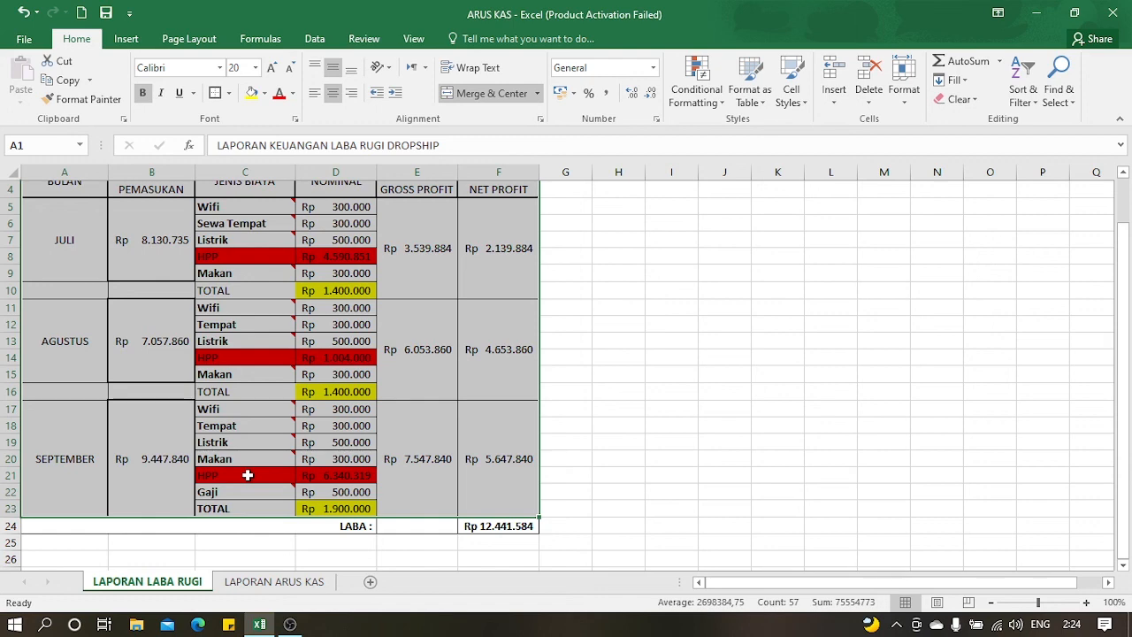
scroll(268, 530, "up", 1)
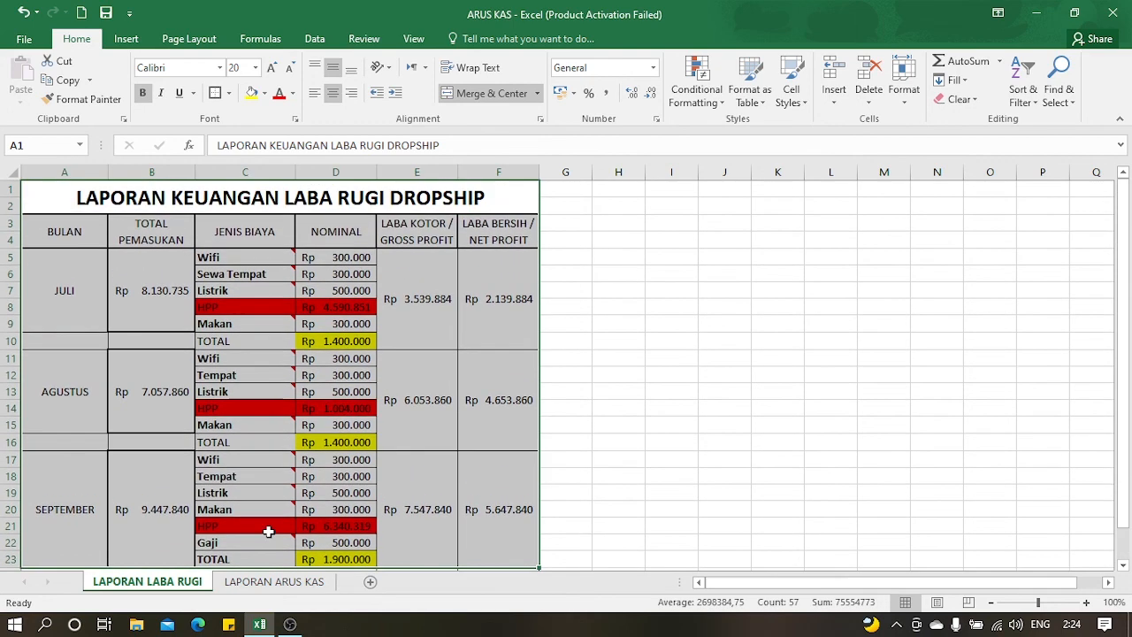
left_click(722, 339)
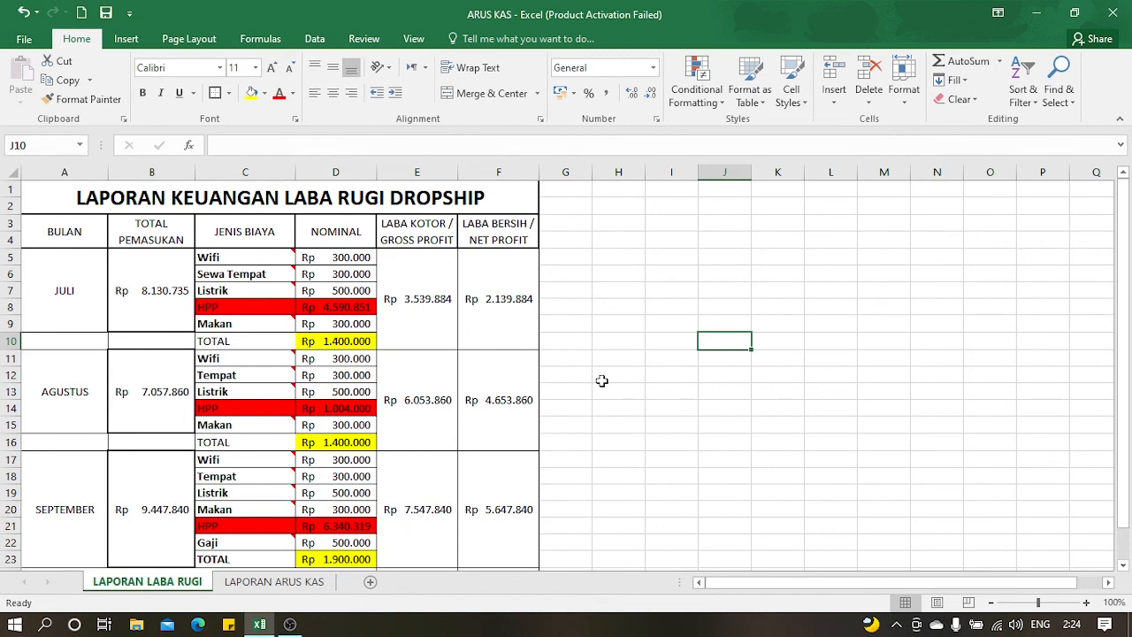